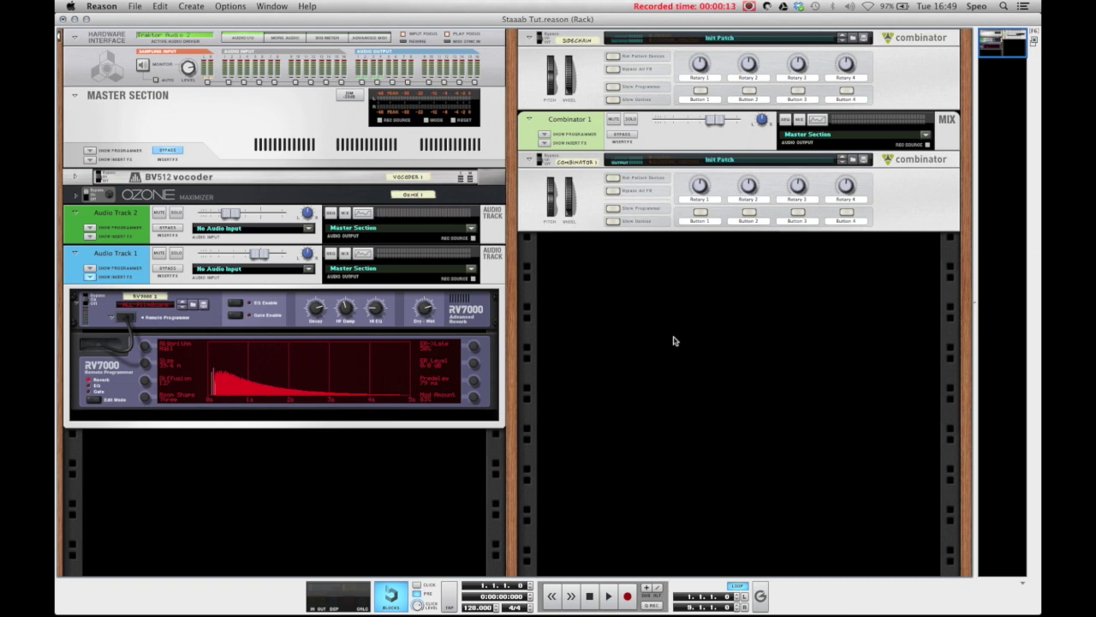
# - Play the song through once, then add a Line Mixer 6:2 to the empty rack
pyautogui.press('space')
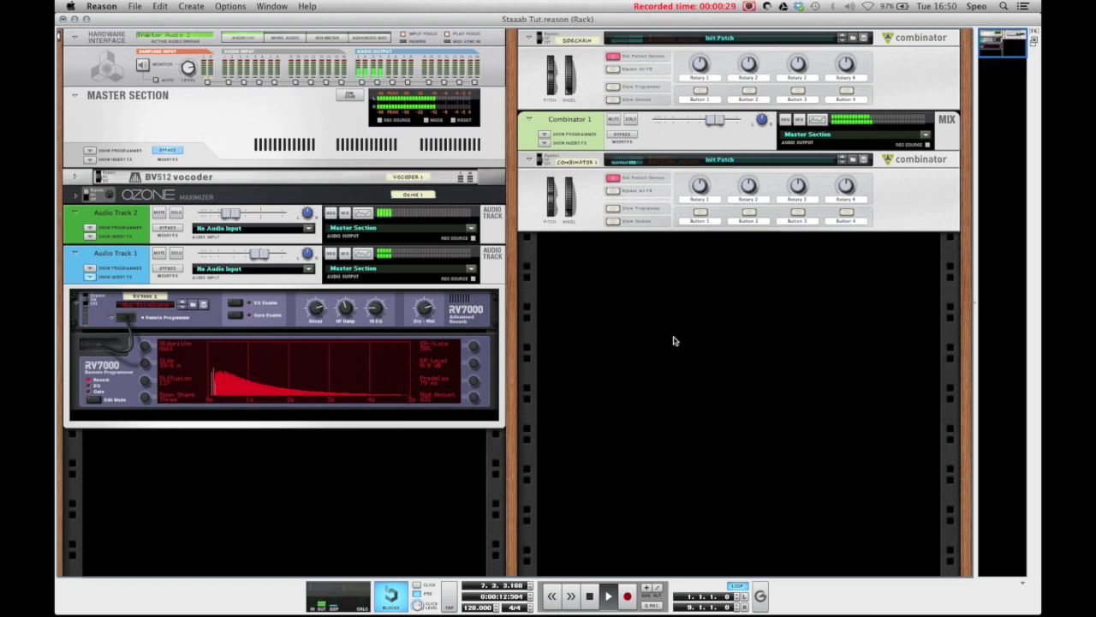
pyautogui.press('space')
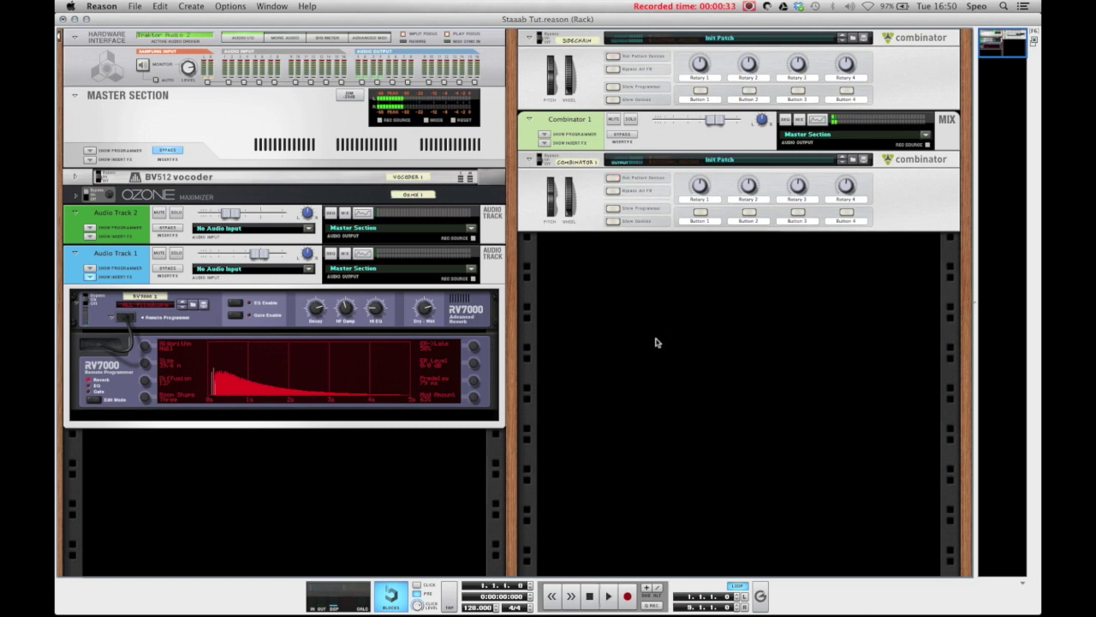
pyautogui.rightClick(642, 324)
pyautogui.moveTo(683, 422)
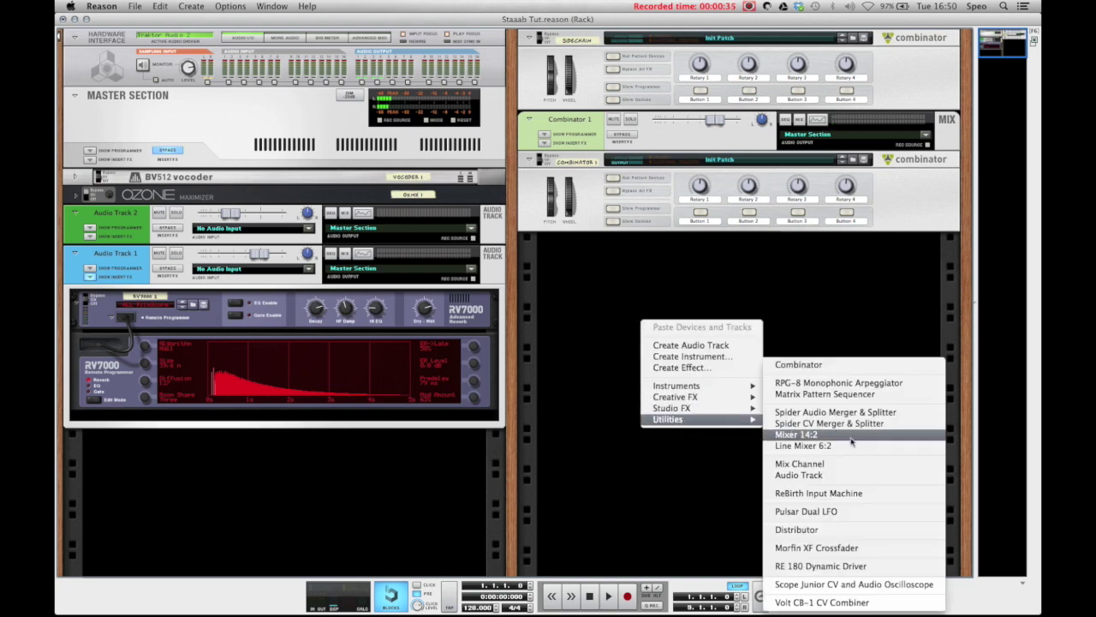
pyautogui.click(802, 445)
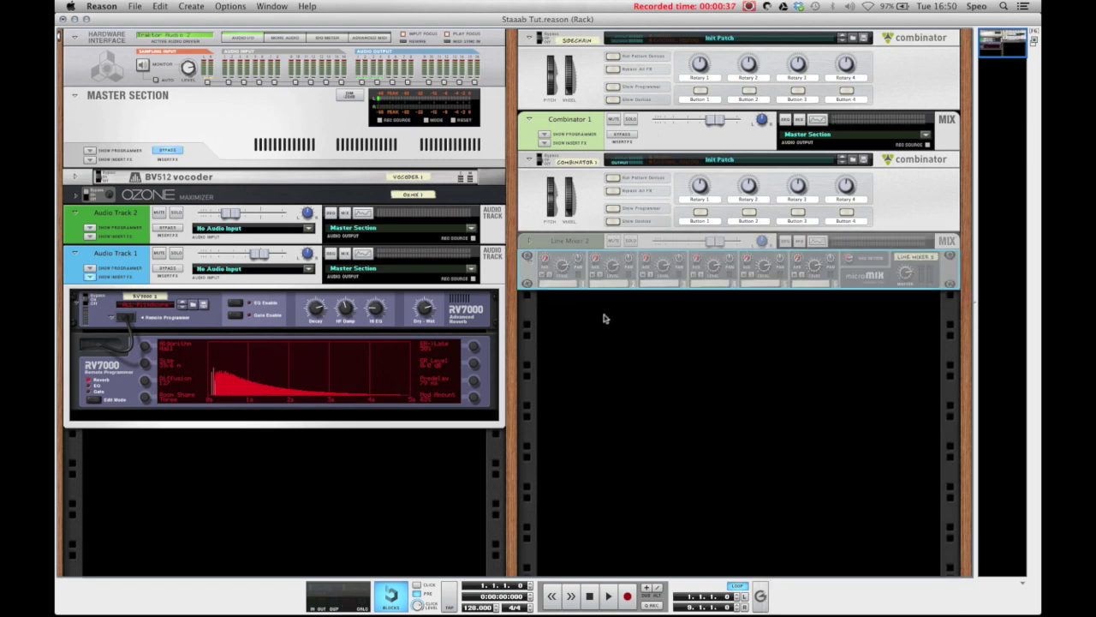
# - Add a Malström Graintable Synthesizer beneath the mixer, feeding its first channel
pyautogui.rightClick(530, 274)
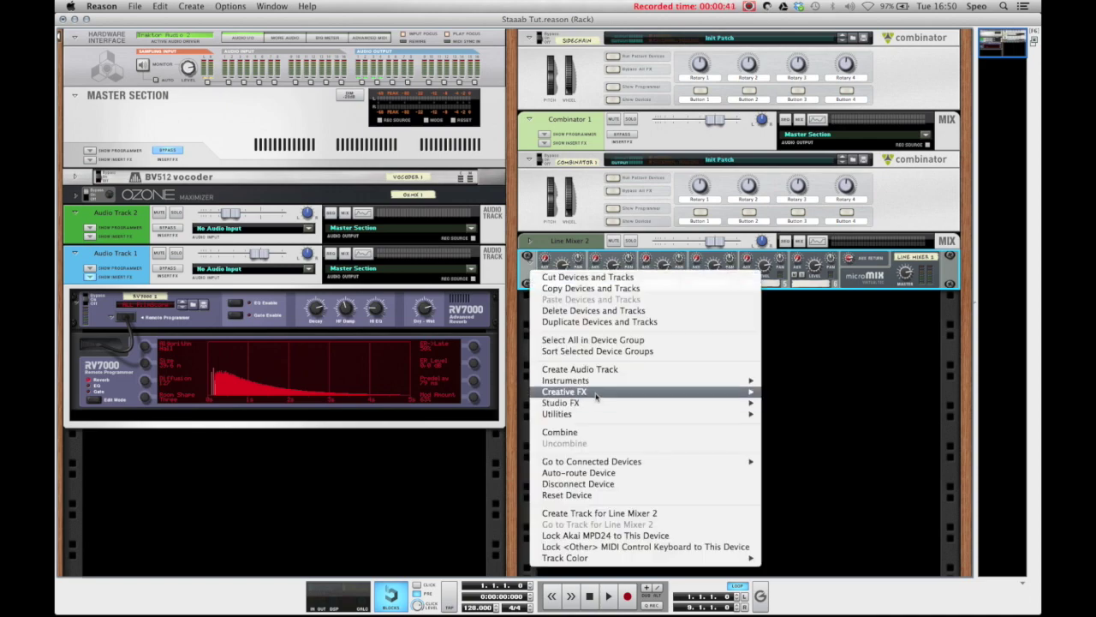
pyautogui.moveTo(593, 383)
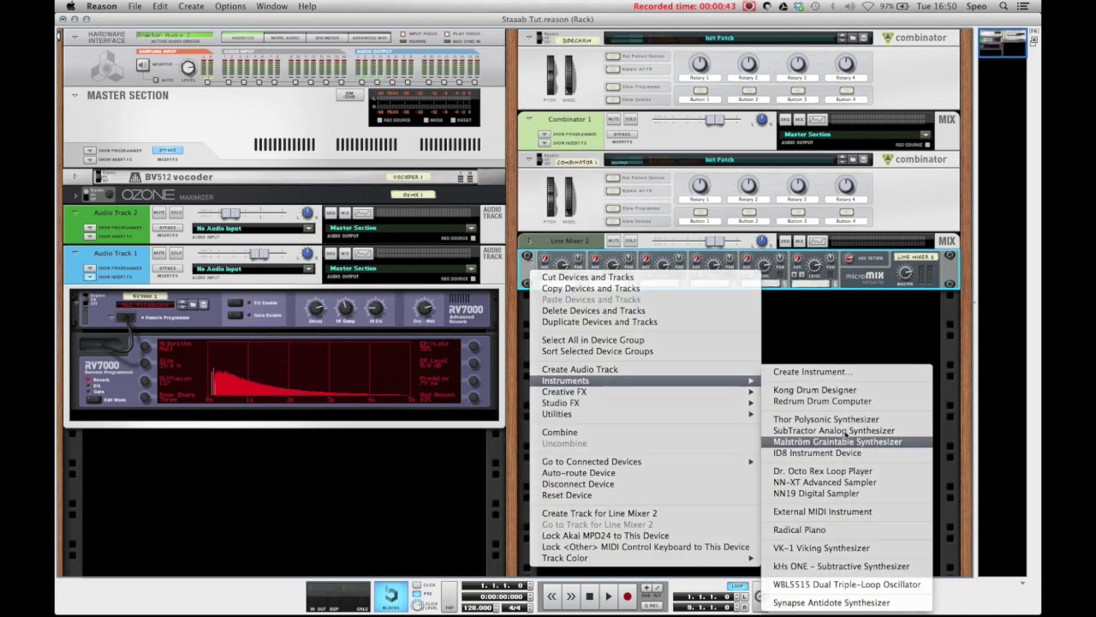
pyautogui.click(874, 442)
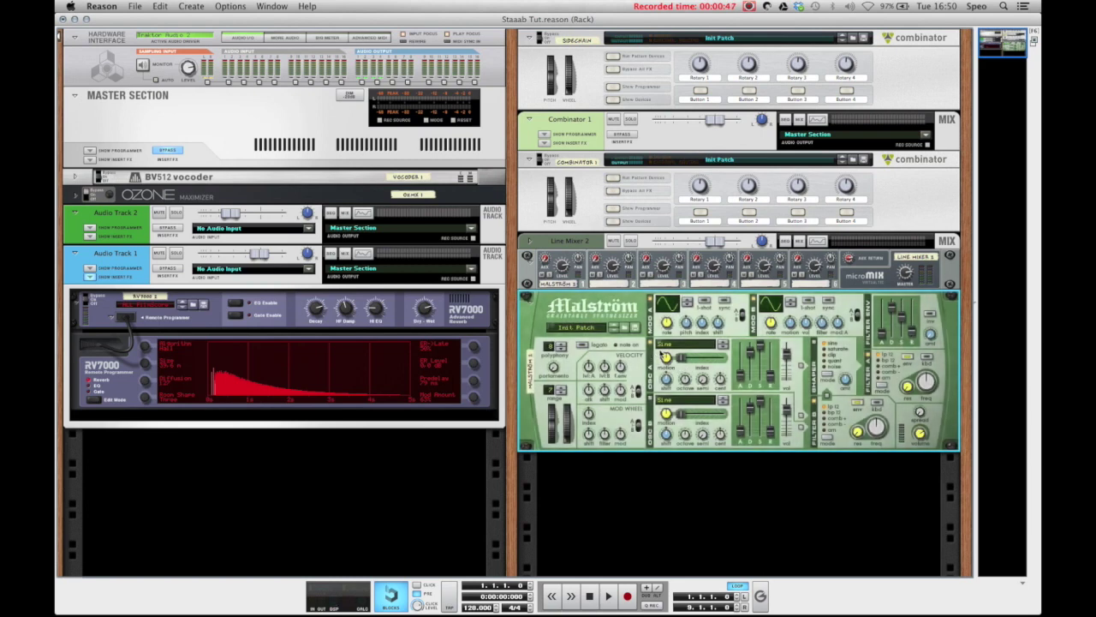
# - Lower oscillator A's gain to 54 and switch oscillator B's waveform from Sine to PWM
pyautogui.moveTo(685, 381)
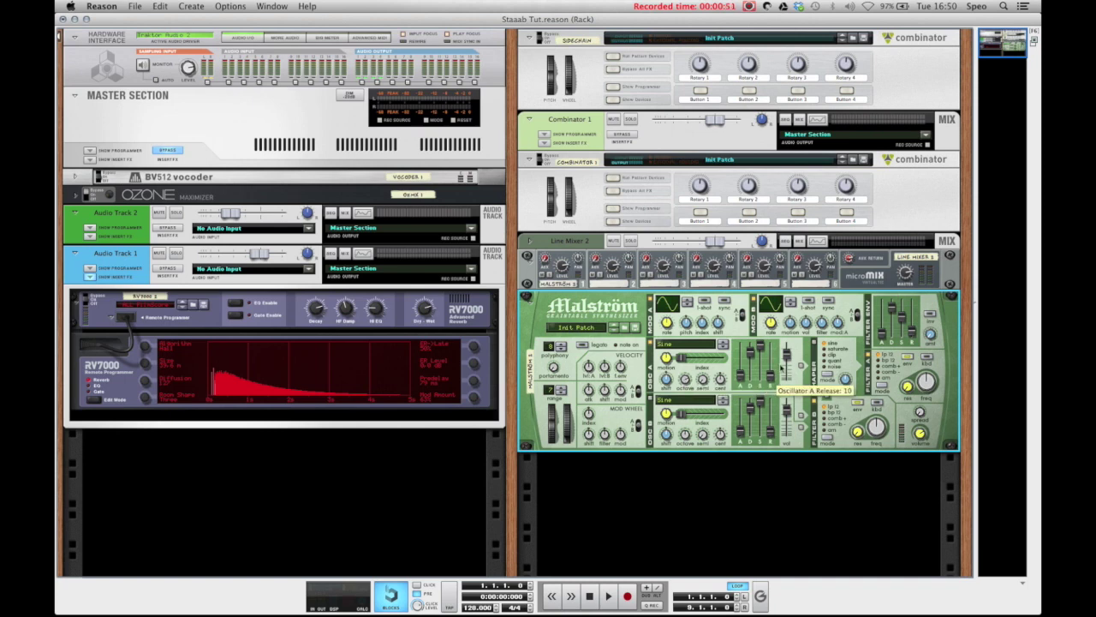
pyautogui.moveTo(788, 367)
pyautogui.moveTo(788, 366); pyautogui.dragTo(789, 368)
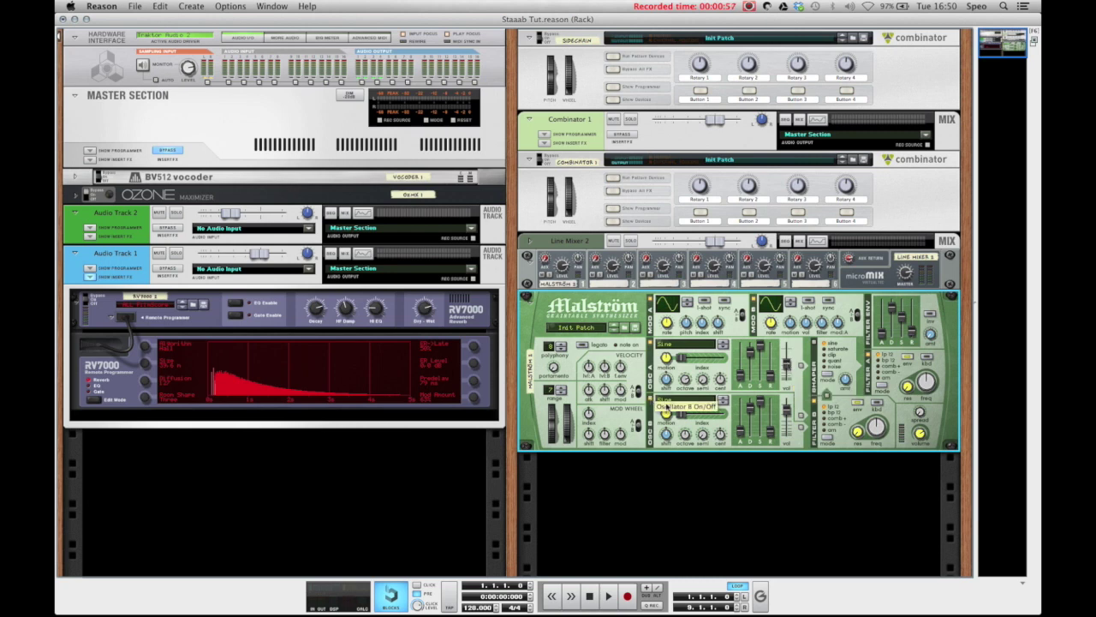
pyautogui.click(671, 401)
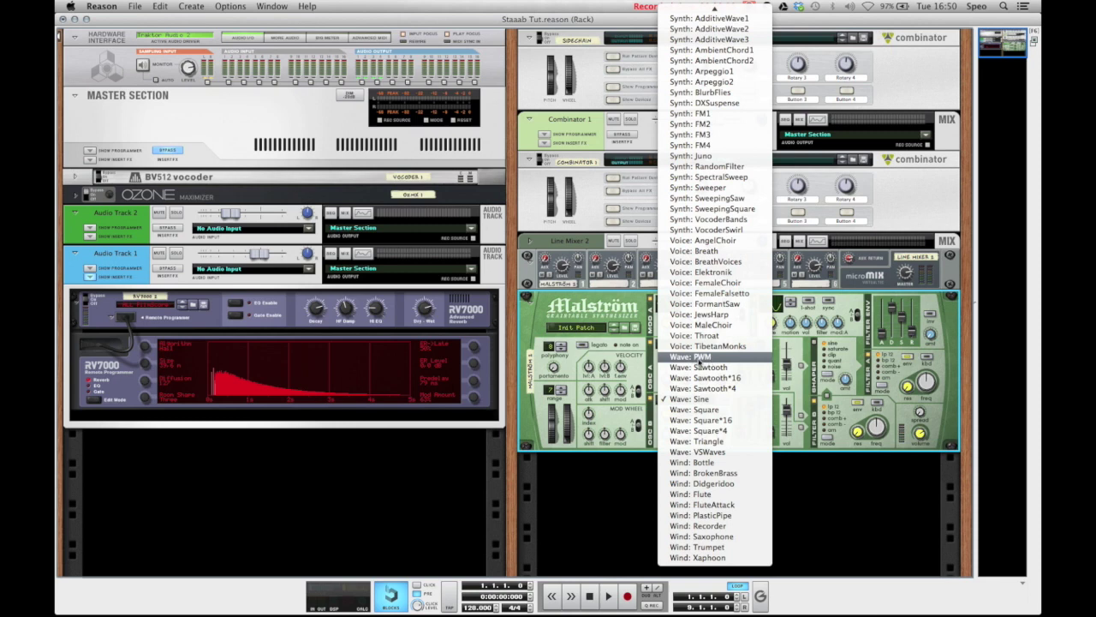
pyautogui.click(684, 358)
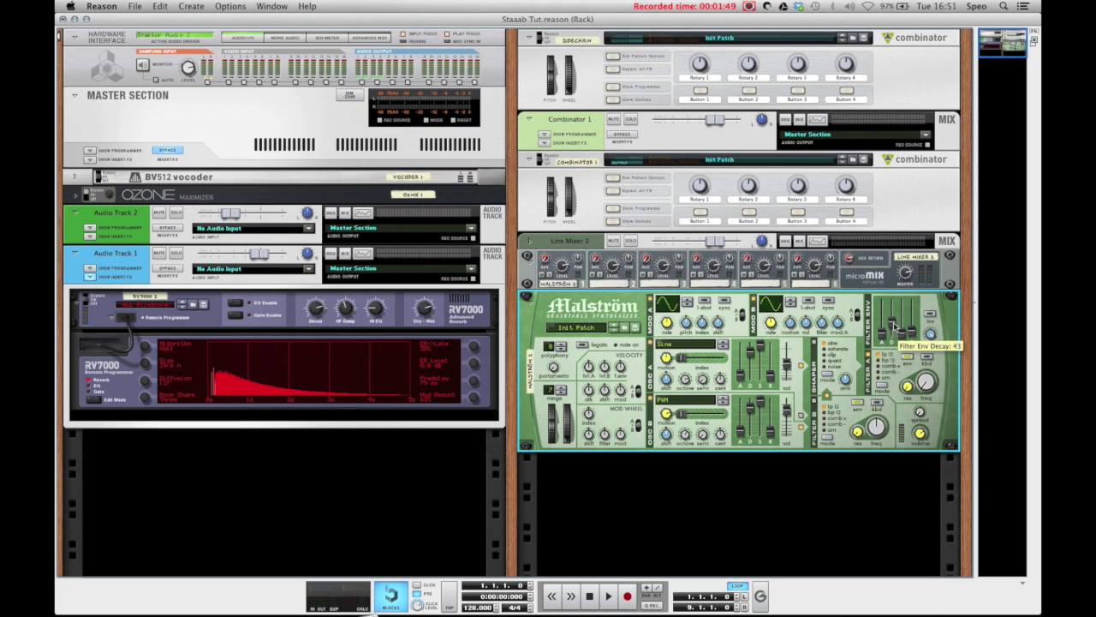
# - Set filter envelope release to 93, oscillator A sustain to 0 and oscillator A release to 68
pyautogui.moveTo(912, 331); pyautogui.dragTo(914, 316)
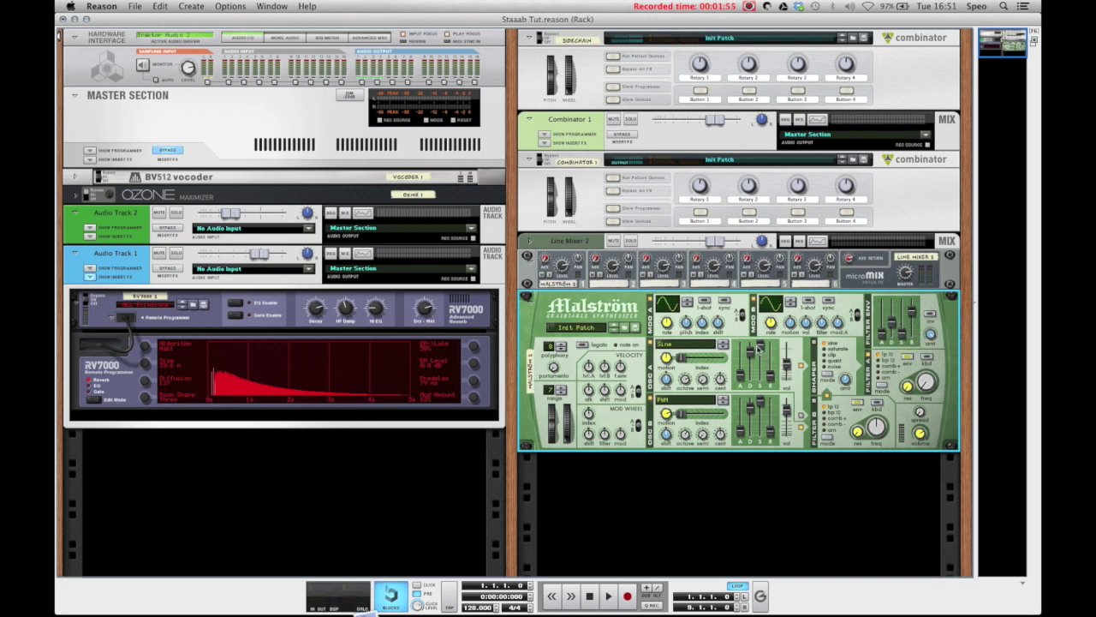
pyautogui.moveTo(760, 354); pyautogui.dragTo(760, 378)
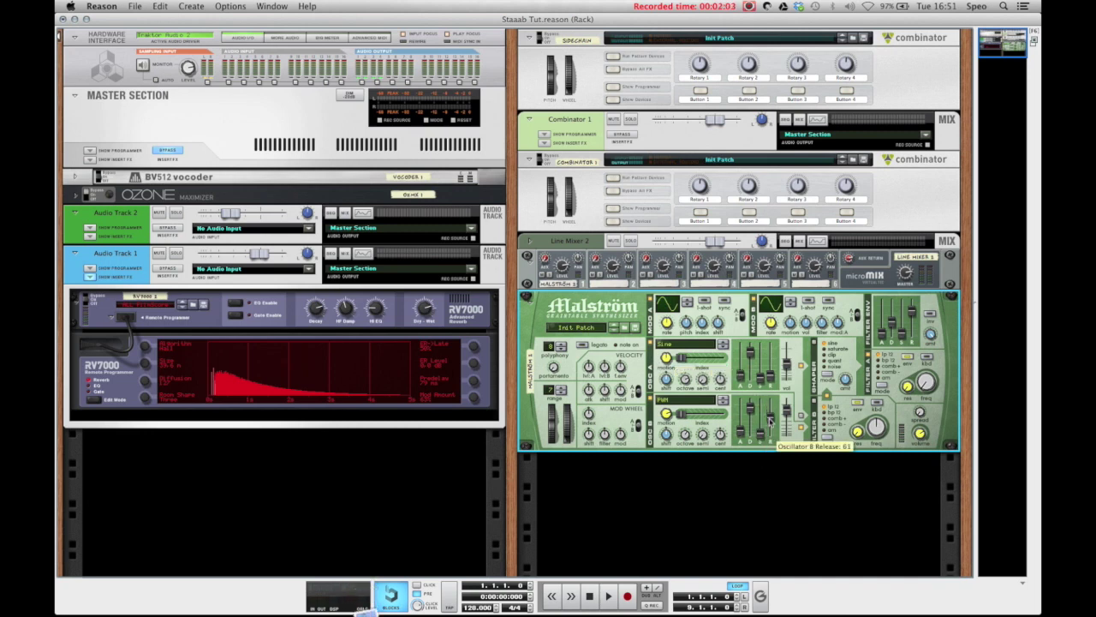
pyautogui.moveTo(772, 376); pyautogui.dragTo(772, 362)
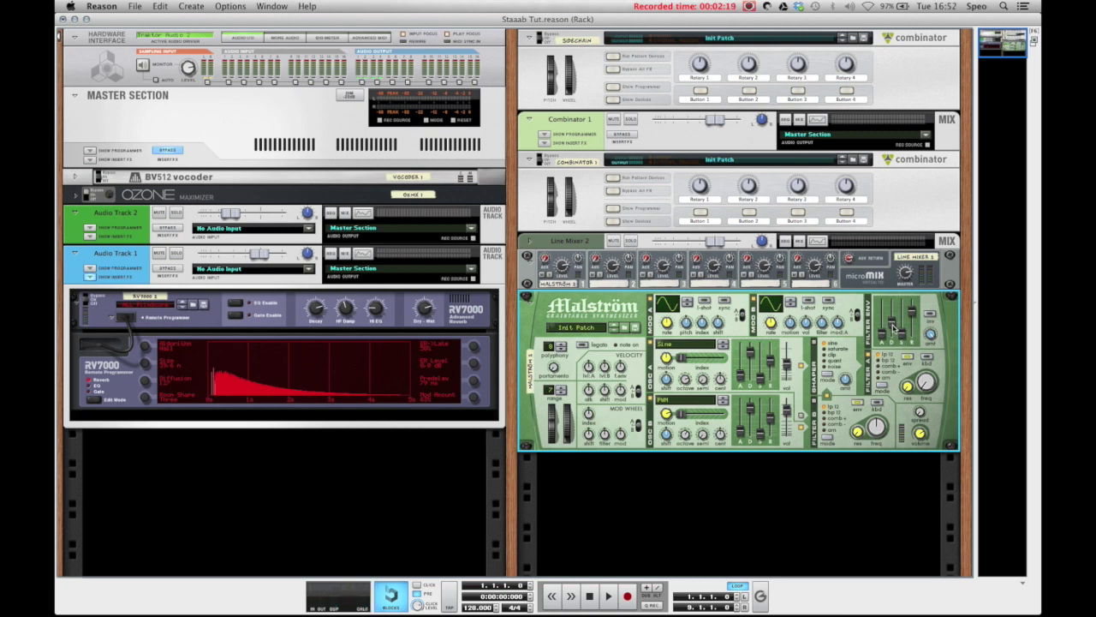
# - Set the filter envelope decay to 86 and the filter envelope amount to 58
pyautogui.moveTo(893, 326)
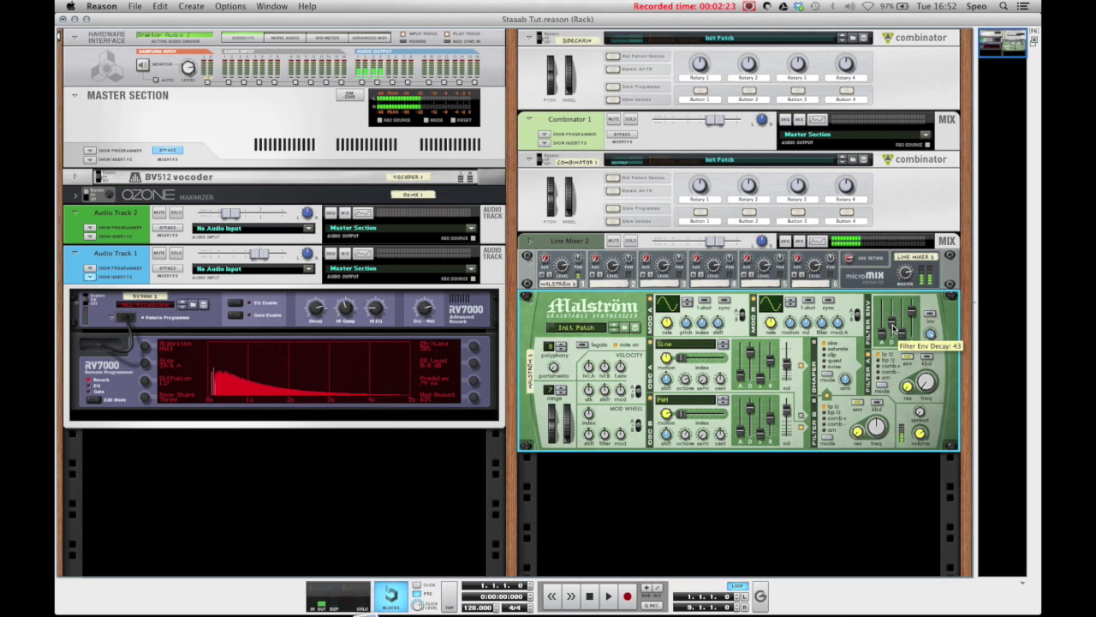
pyautogui.moveTo(892, 328)
pyautogui.mouseDown()
pyautogui.moveTo(895, 315)
pyautogui.moveTo(894, 329)
pyautogui.mouseUp()
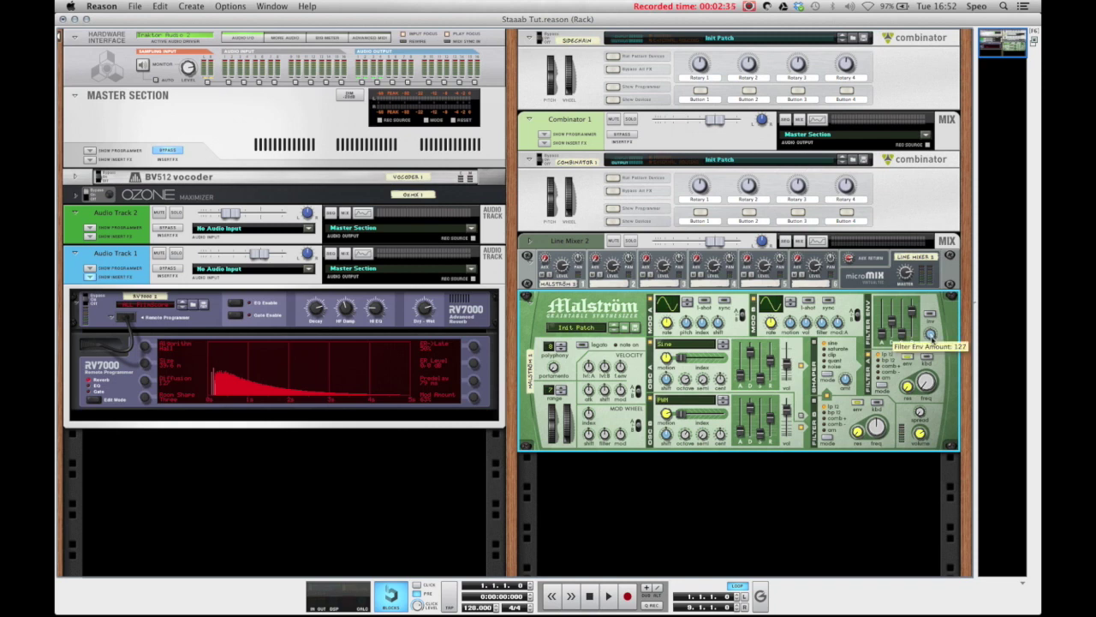
pyautogui.moveTo(931, 335)
pyautogui.mouseDown()
pyautogui.moveTo(933, 359)
pyautogui.moveTo(931, 333)
pyautogui.mouseUp()
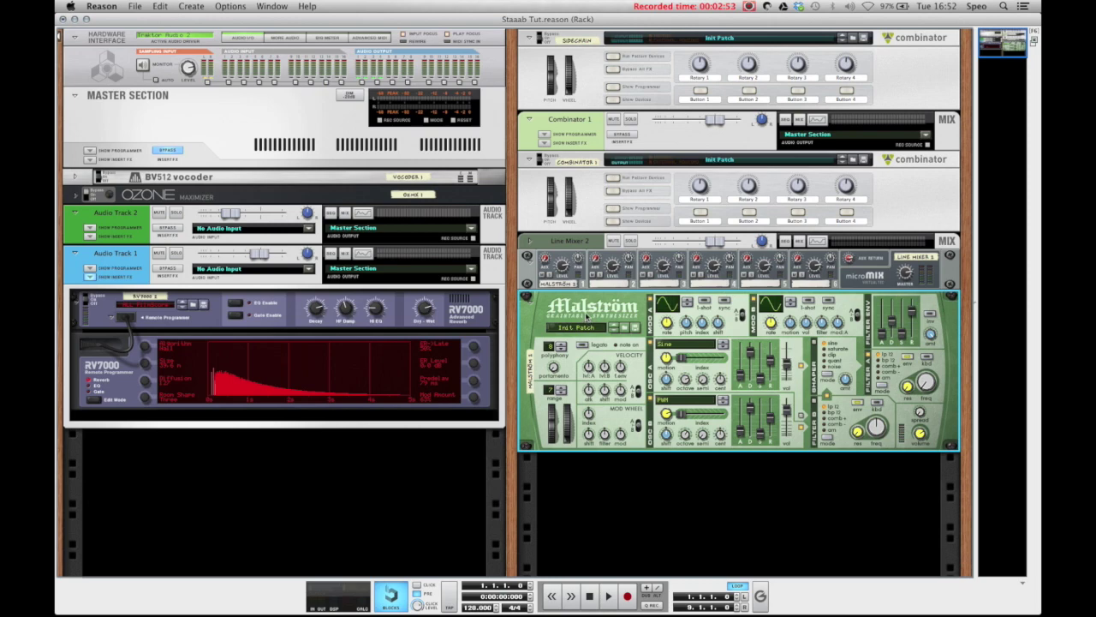
pyautogui.rightClick(579, 327)
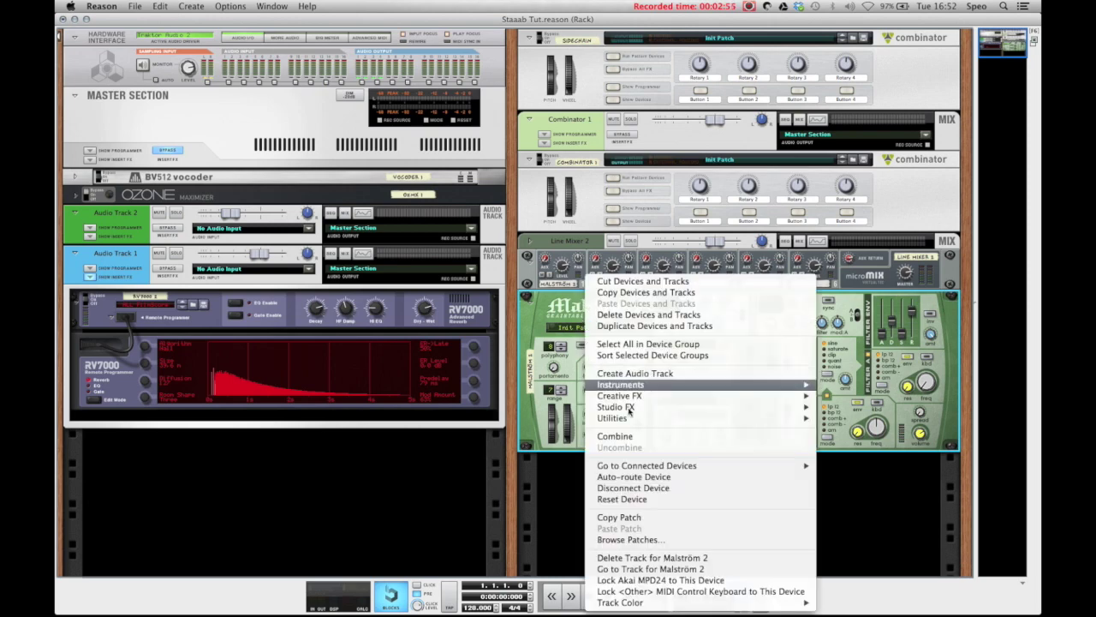
pyautogui.moveTo(626, 396)
pyautogui.click(877, 426)
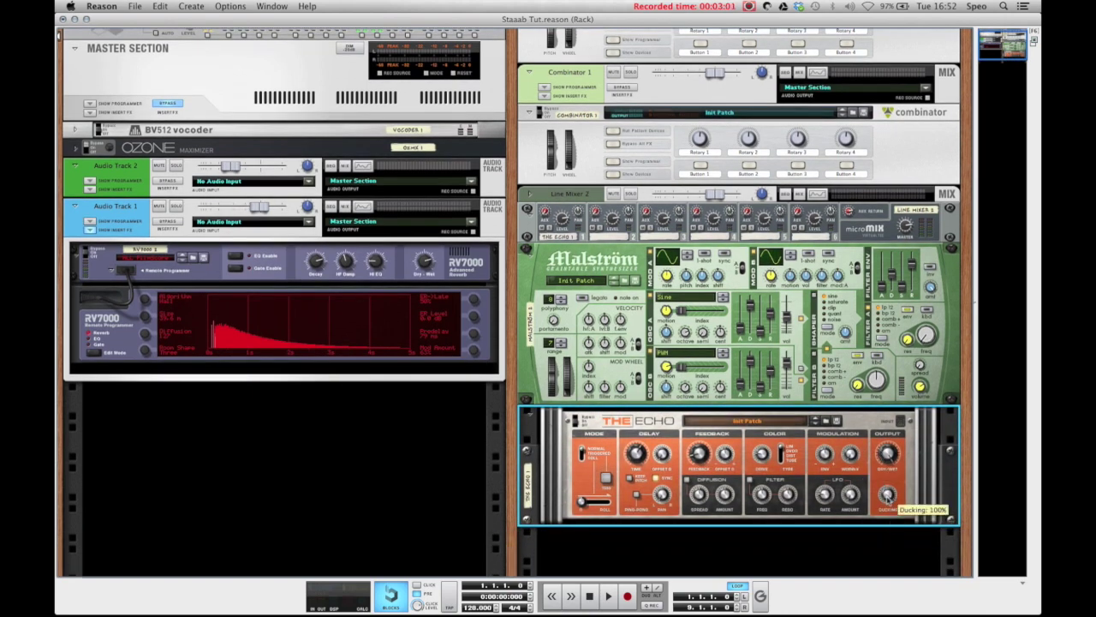
pyautogui.press('super+z')
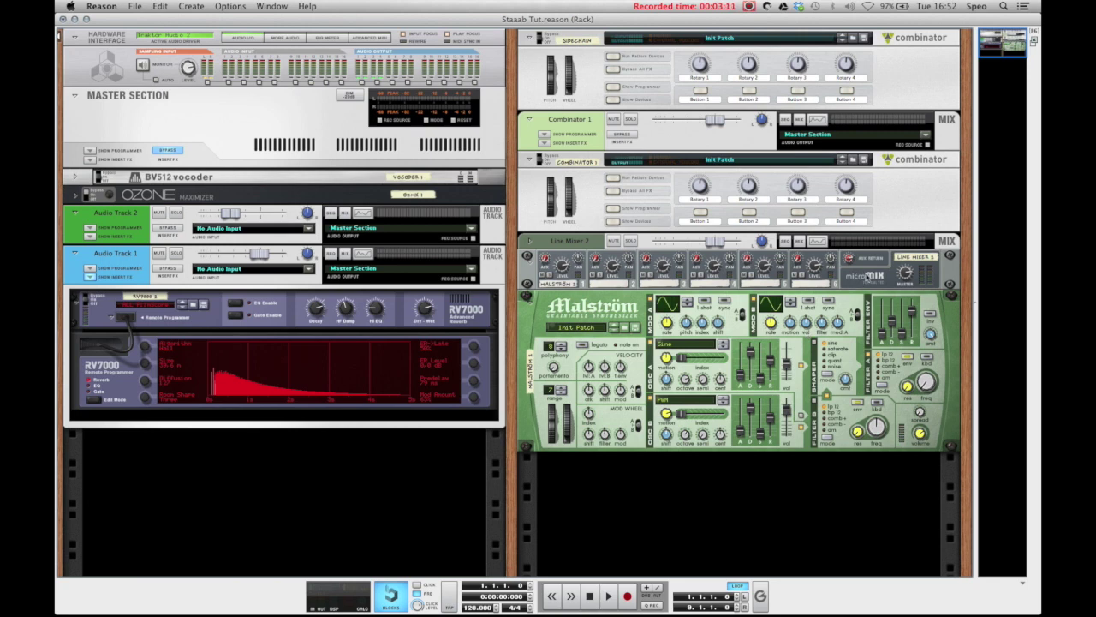
# - Add a DDL-1 Digital Delay Line under the line mixer and check its rear cabling
pyautogui.rightClick(867, 272)
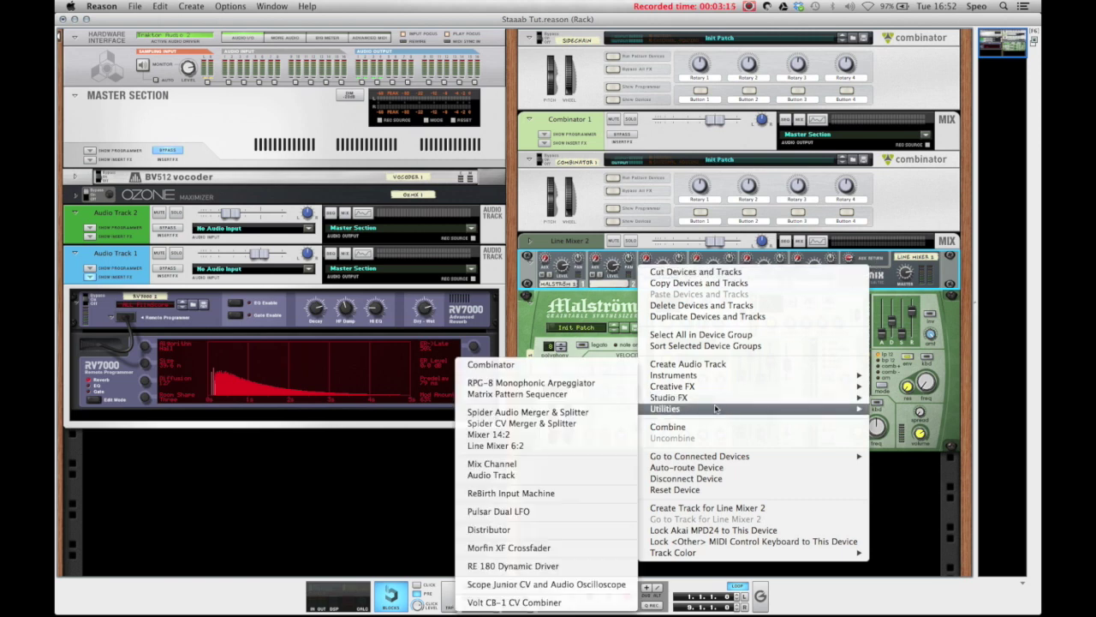
pyautogui.moveTo(710, 399)
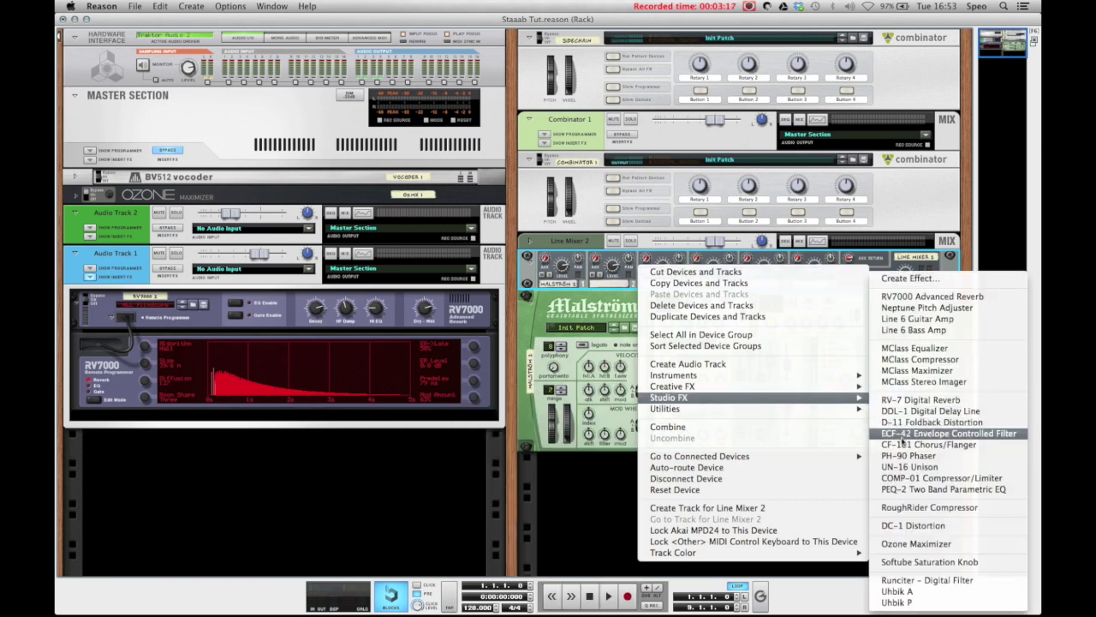
pyautogui.click(918, 411)
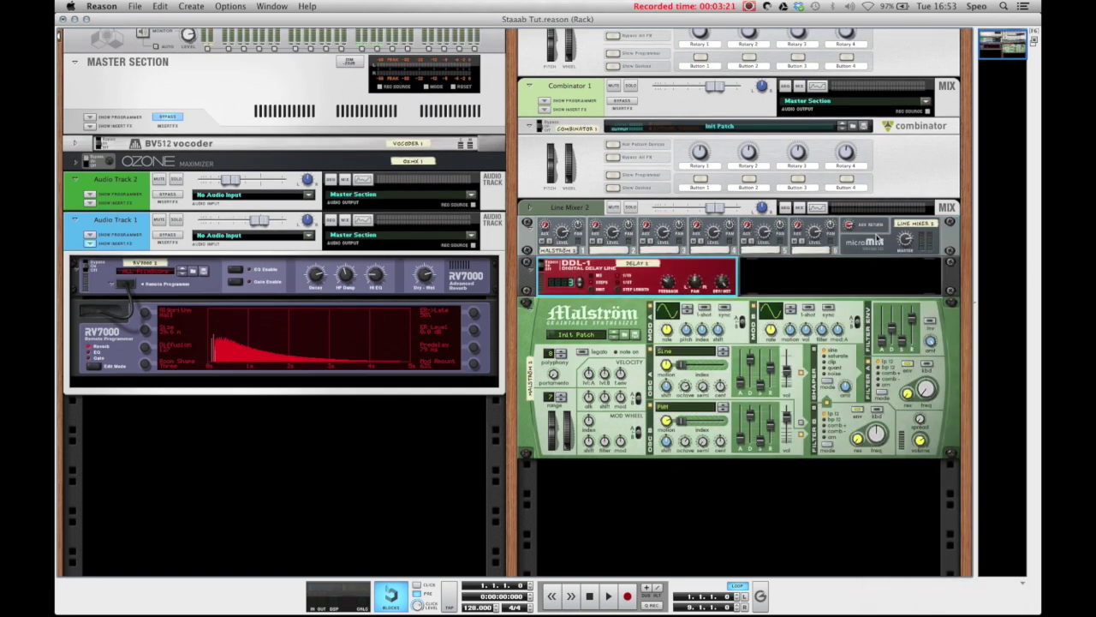
pyautogui.press('Tab')
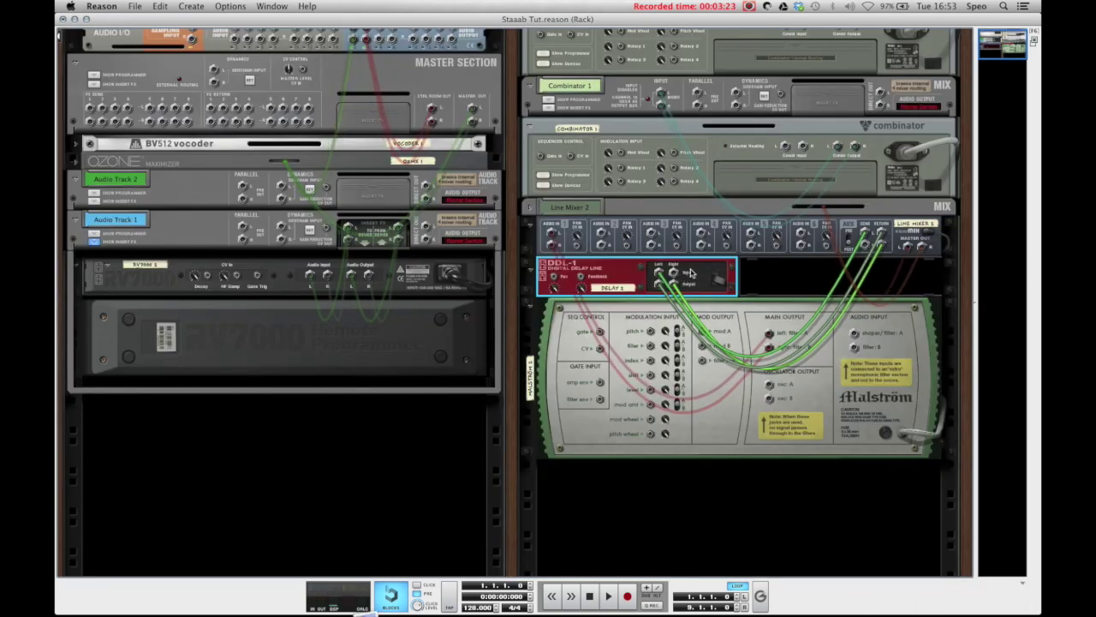
pyautogui.press('Tab')
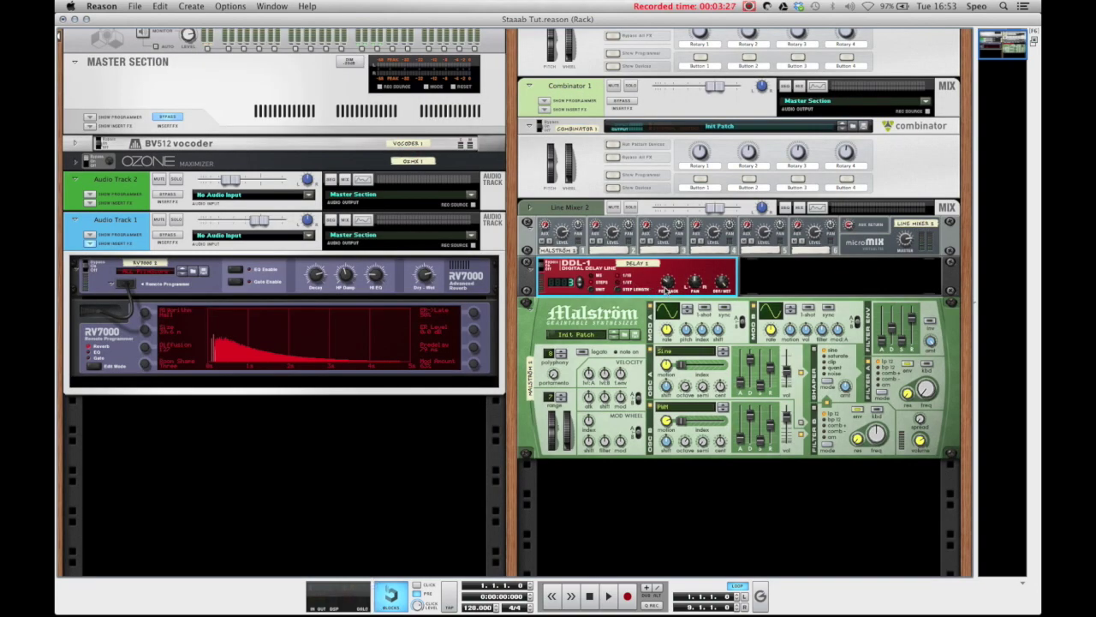
# - Raise the line mixer's channel 1 aux send to 69
pyautogui.moveTo(669, 285)
pyautogui.click(546, 228)
pyautogui.moveTo(545, 224); pyautogui.dragTo(543, 221)
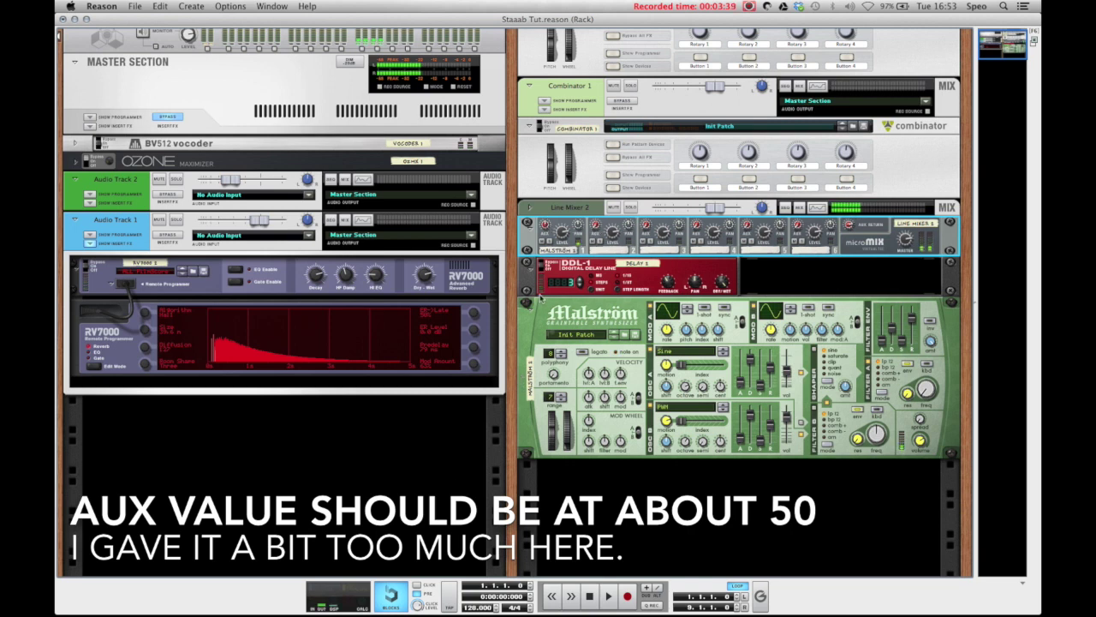
pyautogui.moveTo(545, 225)
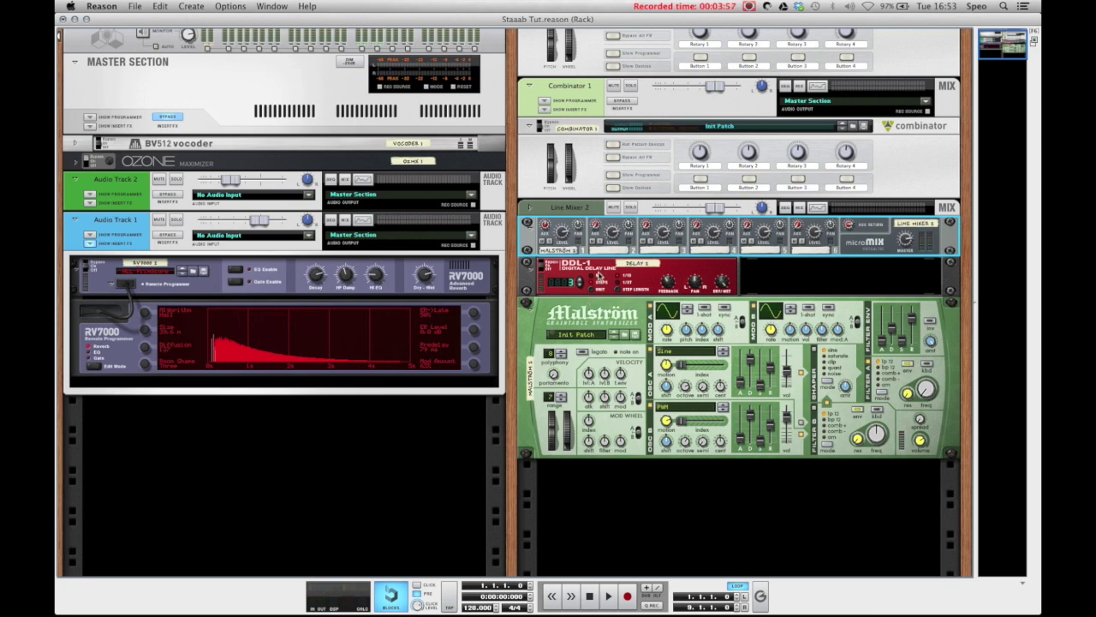
# - Show Combinator 1's devices and solo Combinator 1
pyautogui.click(613, 188)
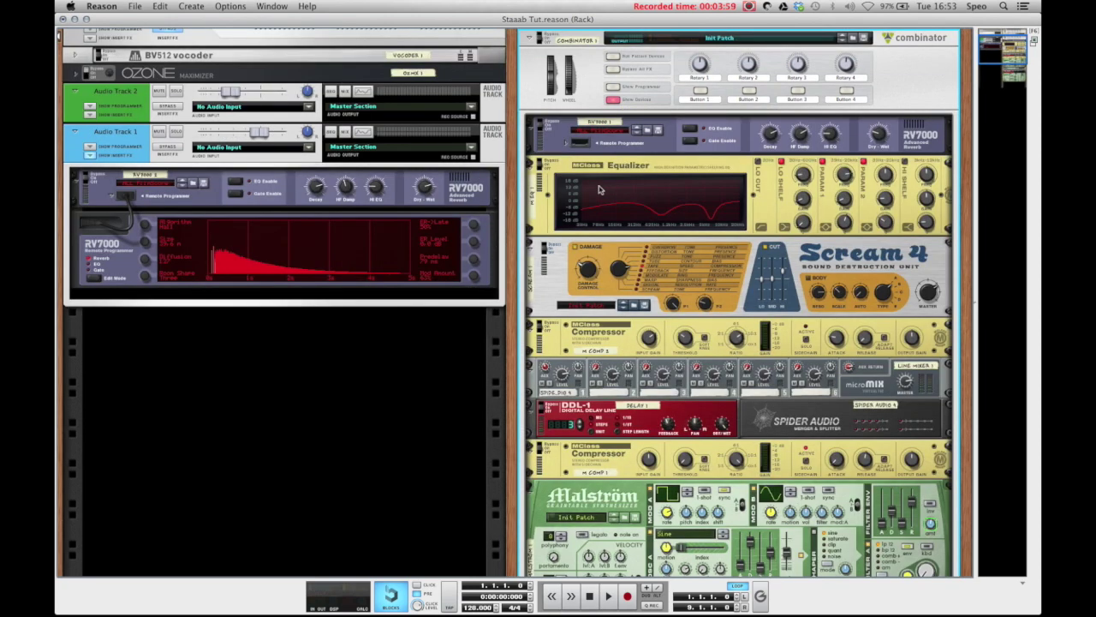
pyautogui.scroll(-4, 614, 300)
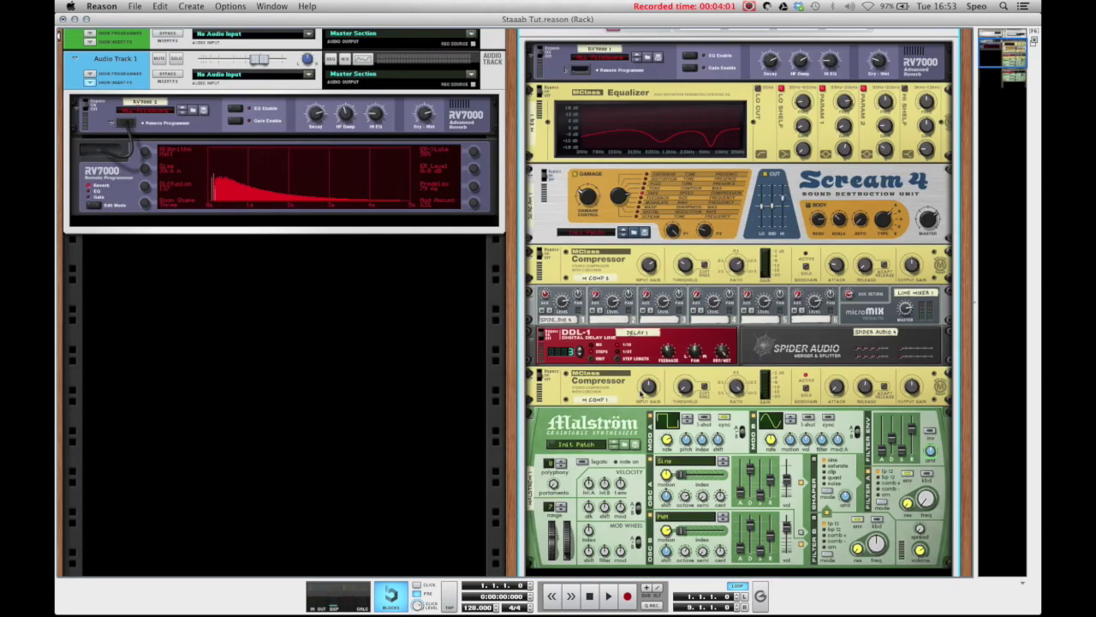
pyautogui.scroll(4, 644, 365)
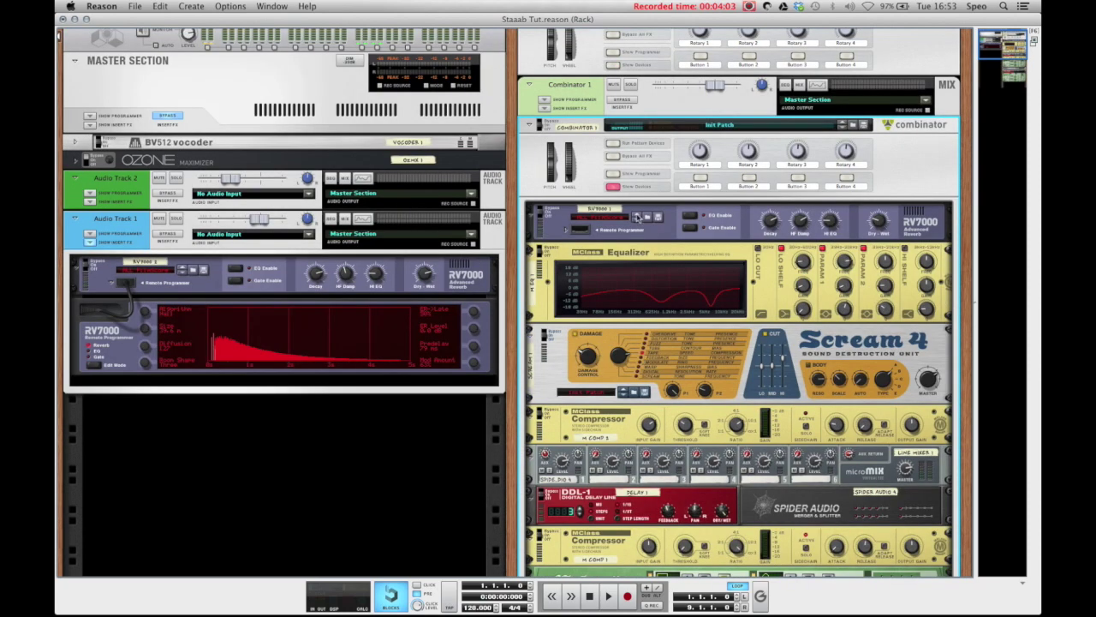
pyautogui.scroll(1, 638, 218)
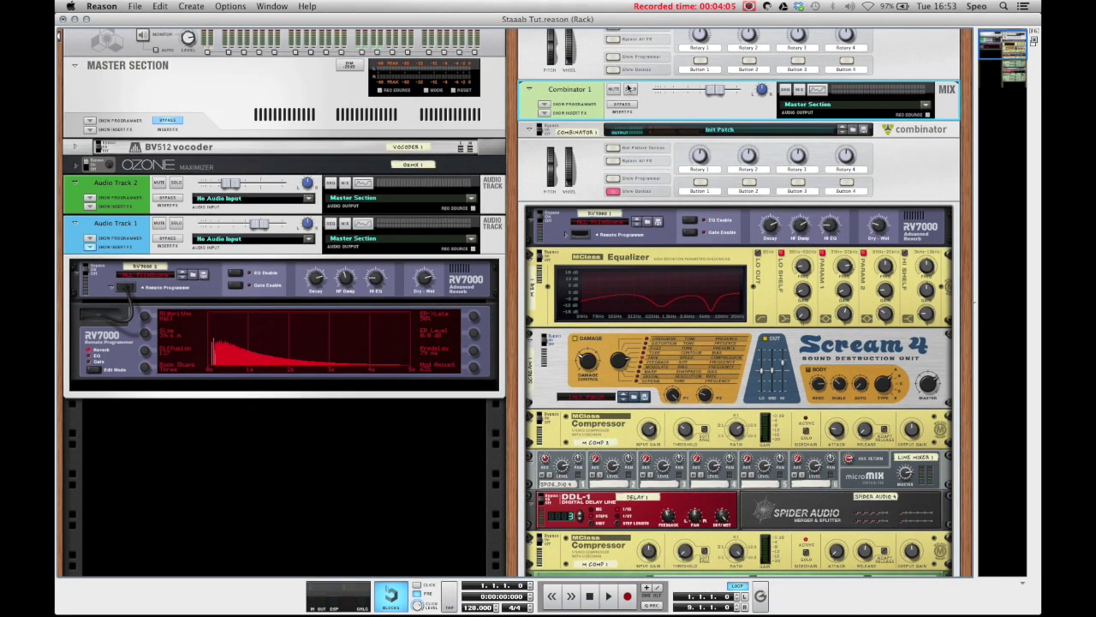
pyautogui.click(630, 89)
pyautogui.scroll(-4, 638, 317)
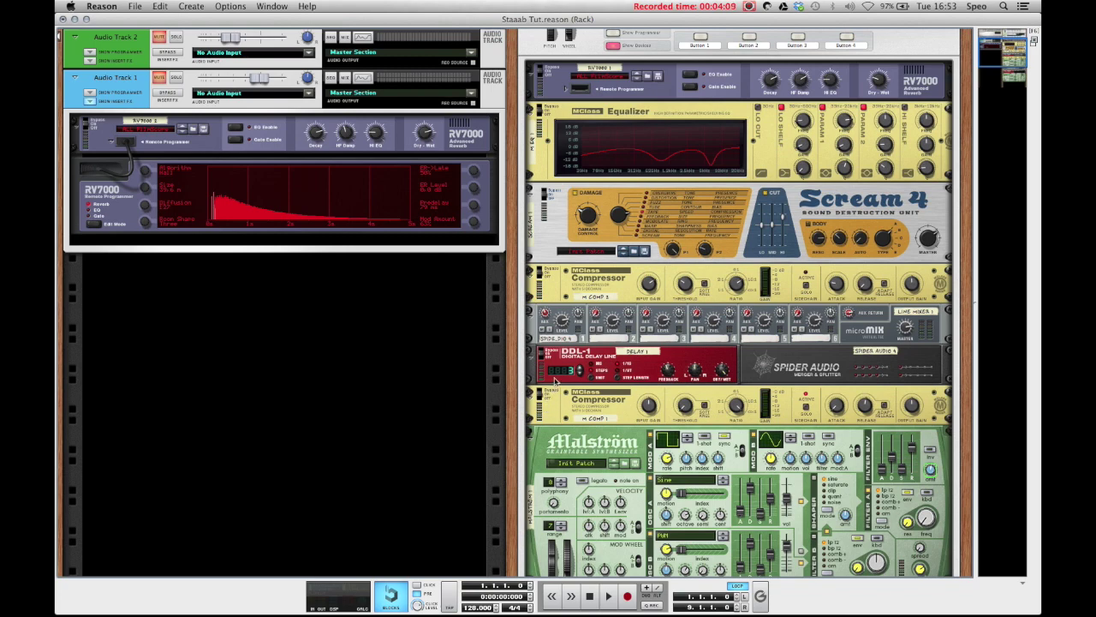
pyautogui.scroll(2, 555, 380)
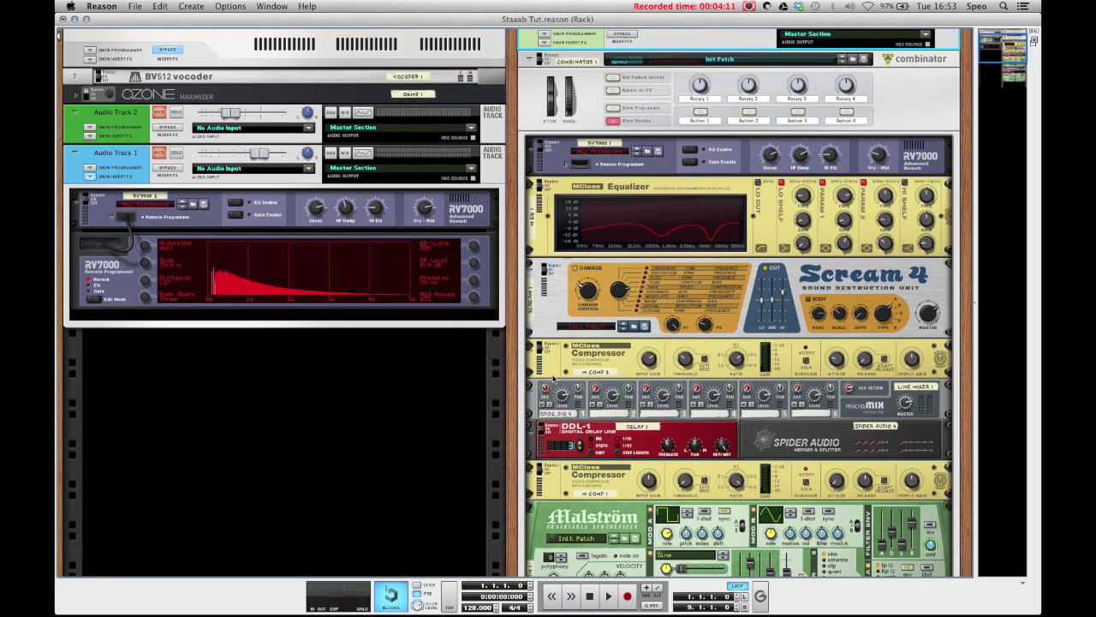
pyautogui.scroll(-1, 554, 378)
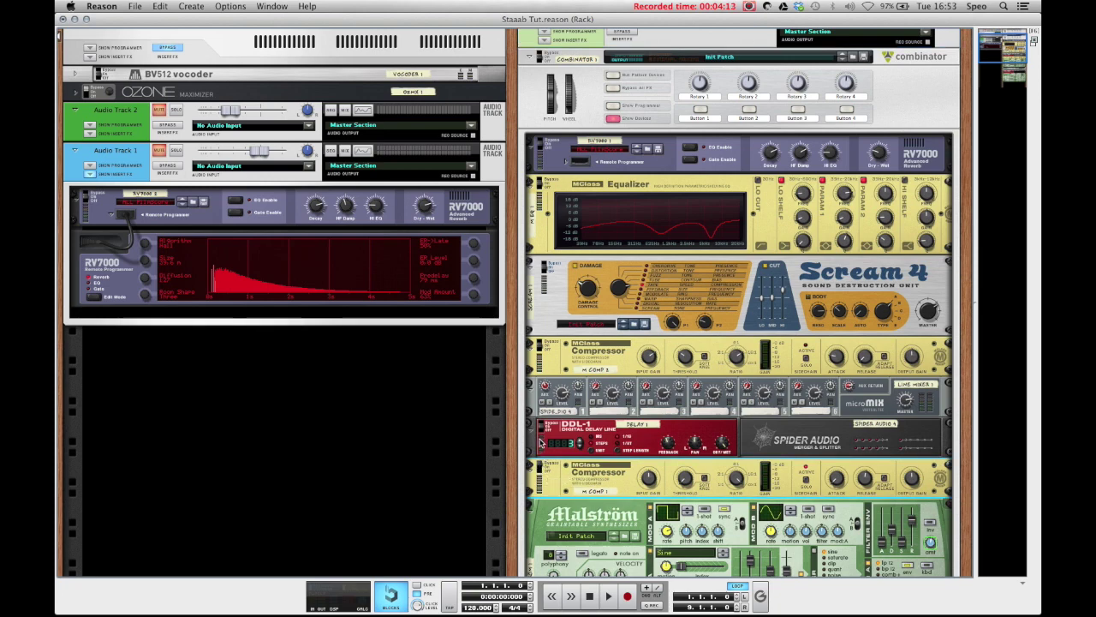
pyautogui.scroll(-1, 544, 442)
# - Audition the soloed chord by playing and stopping it twice
pyautogui.press('space')
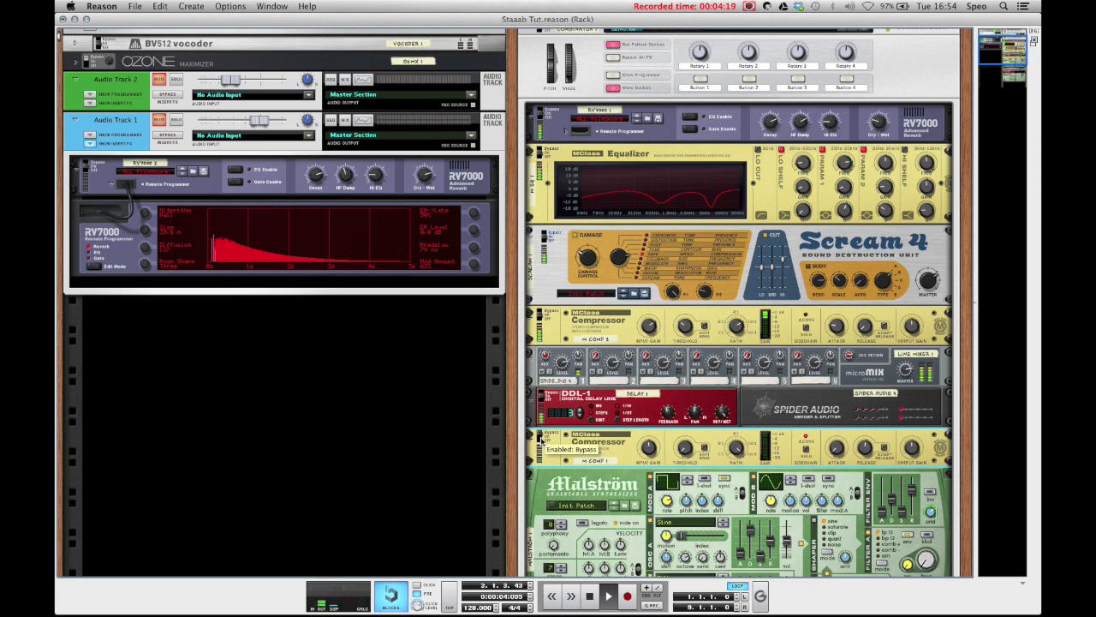
pyautogui.press('space')
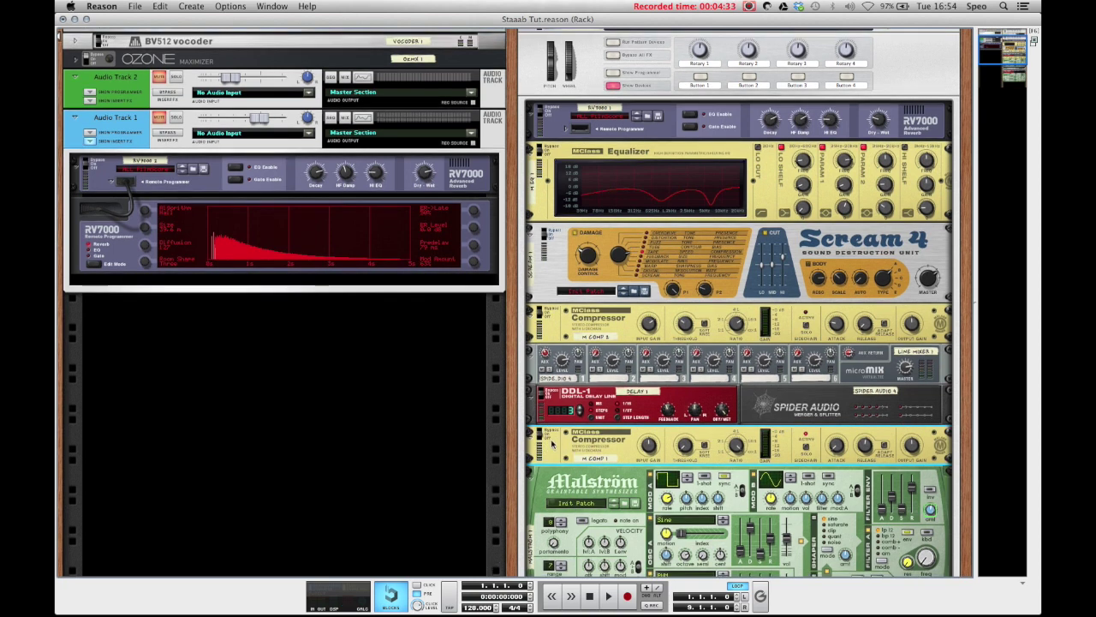
pyautogui.scroll(-2, 557, 441)
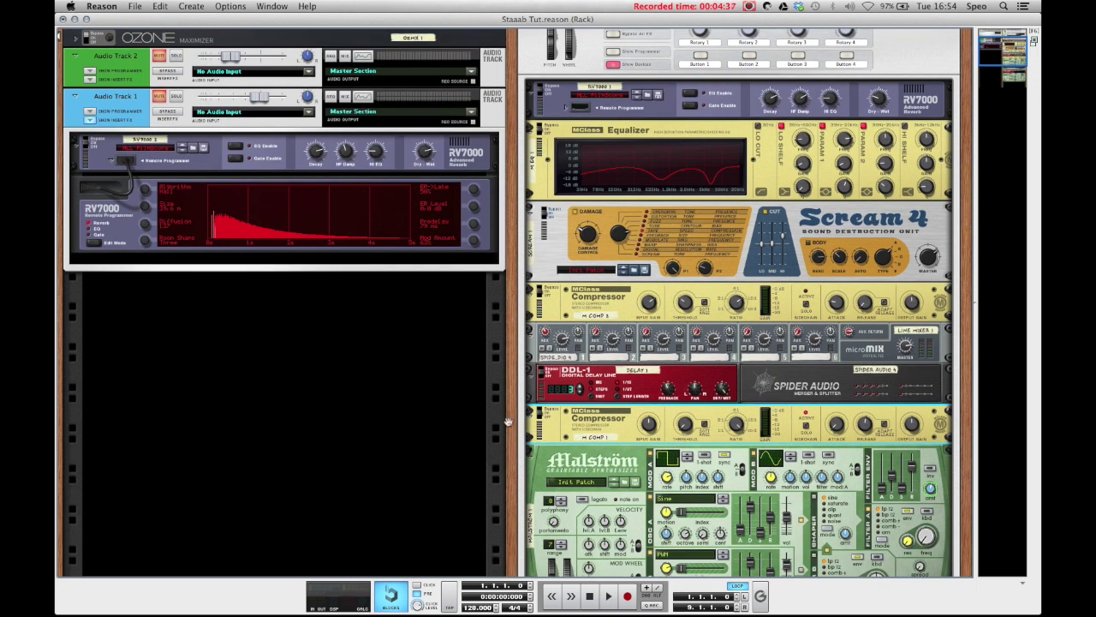
pyautogui.press('space')
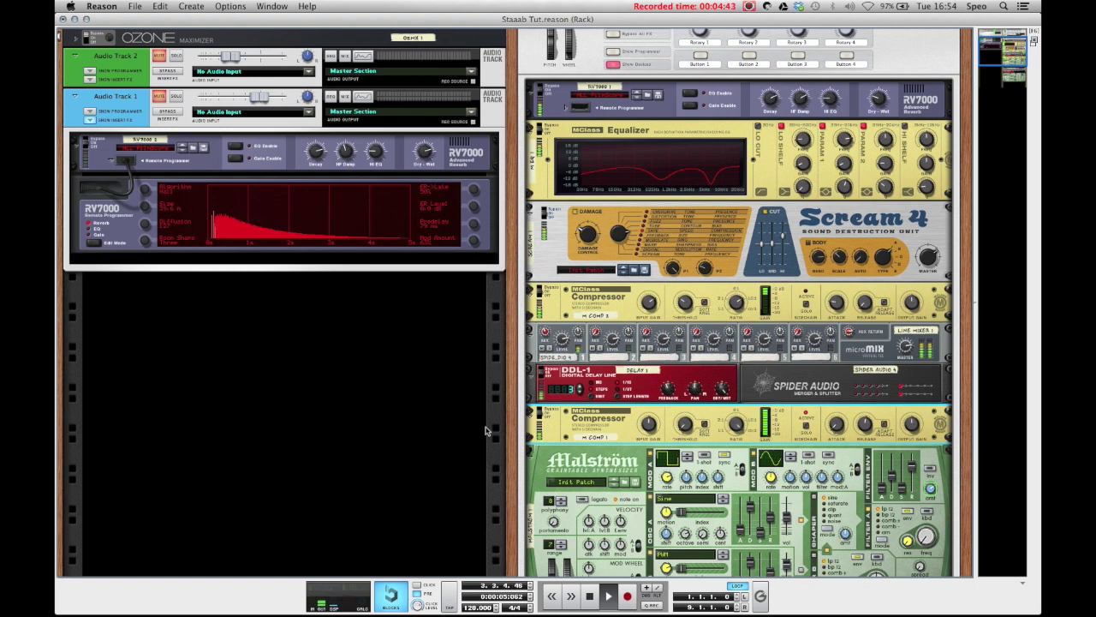
pyautogui.press('space')
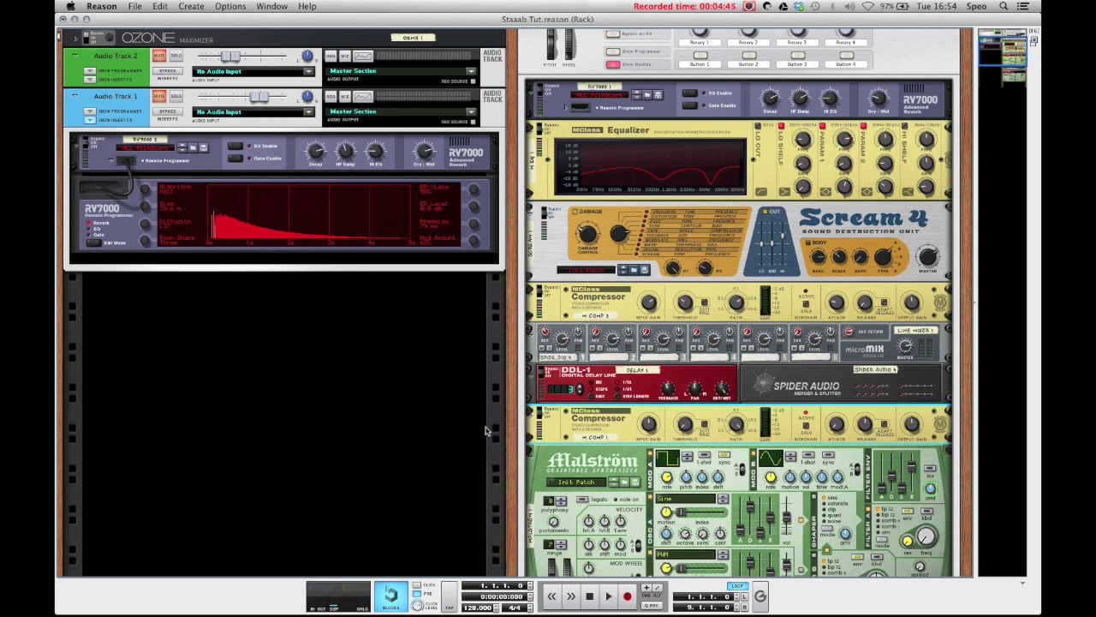
# - Fold away Combinator 1's devices so the second Malström chain is visible
pyautogui.scroll(-5, 485, 431)
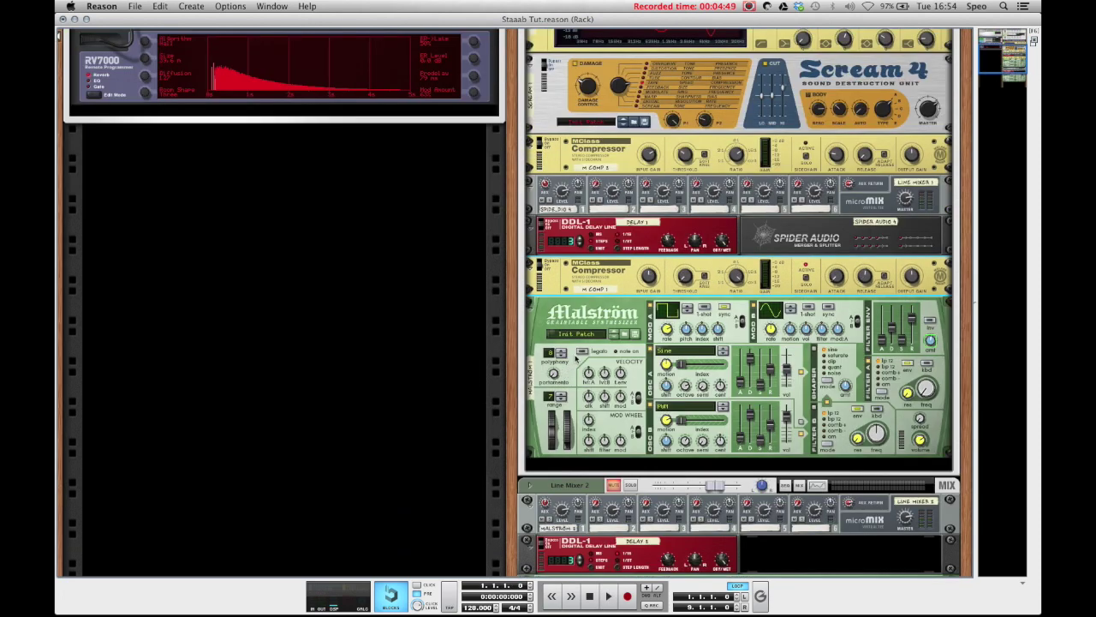
pyautogui.scroll(9, 575, 362)
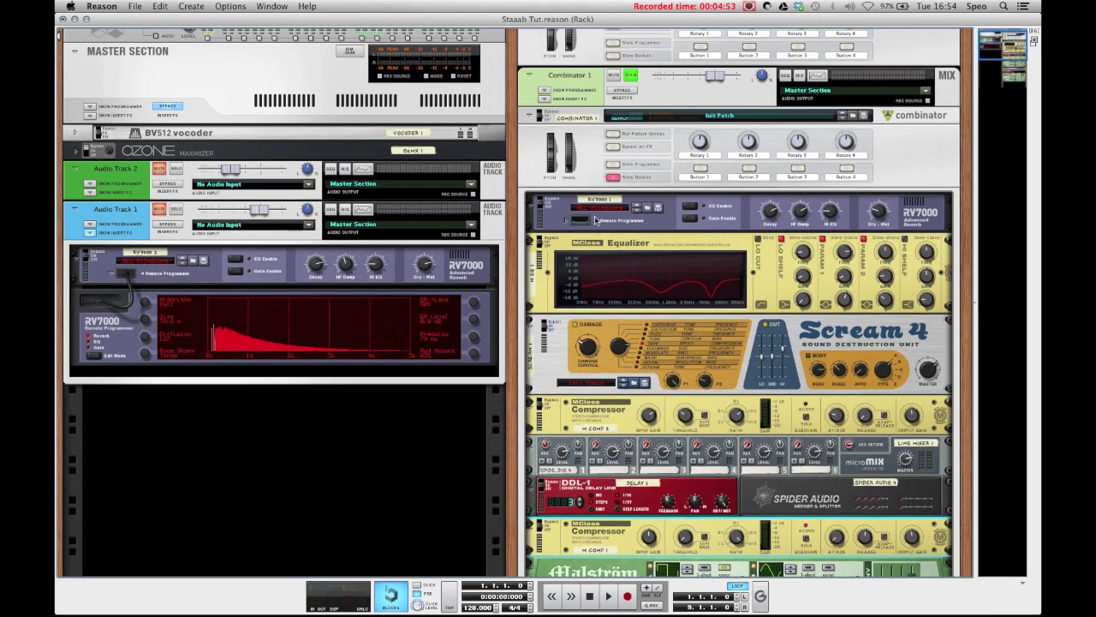
pyautogui.click(612, 178)
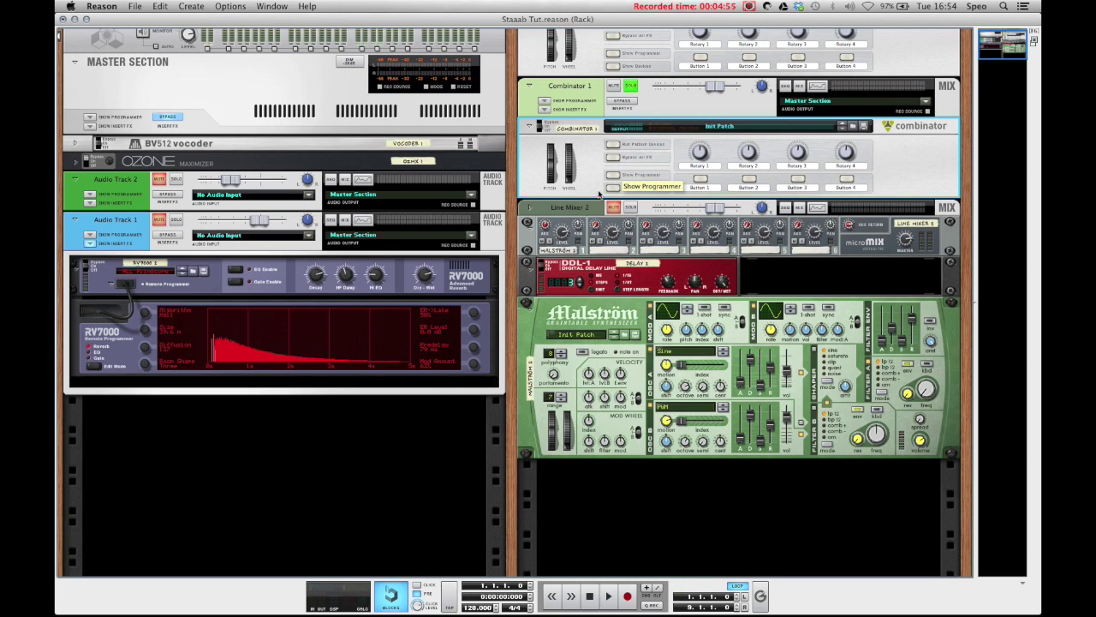
pyautogui.scroll(1, 561, 426)
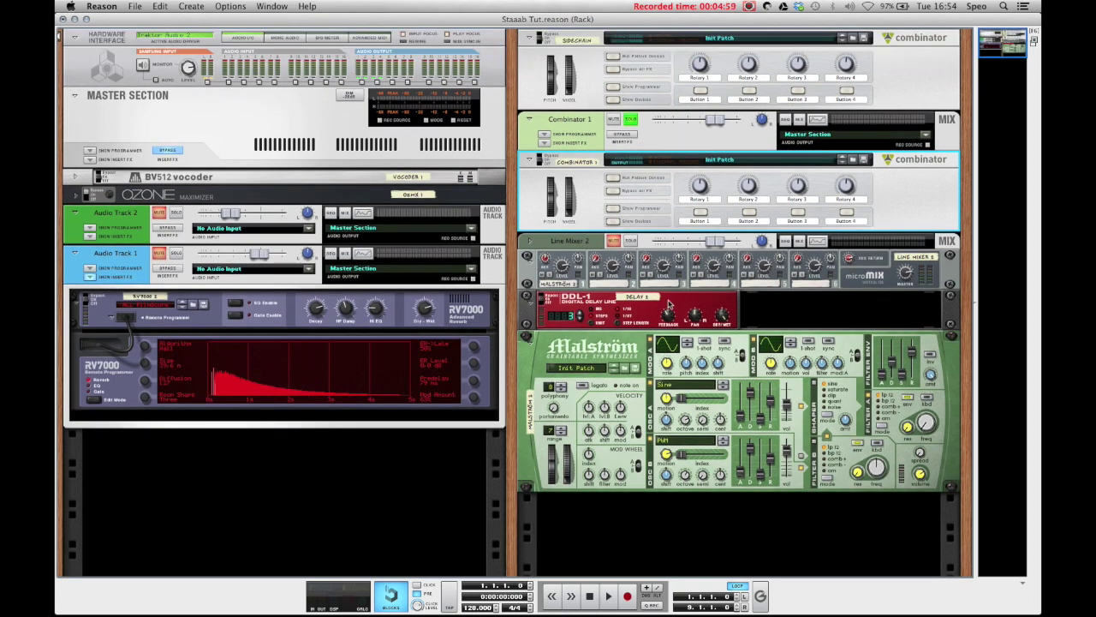
# - Insert a Spider Audio Merger & Splitter after the second delay
pyautogui.rightClick(677, 298)
pyautogui.moveTo(725, 441)
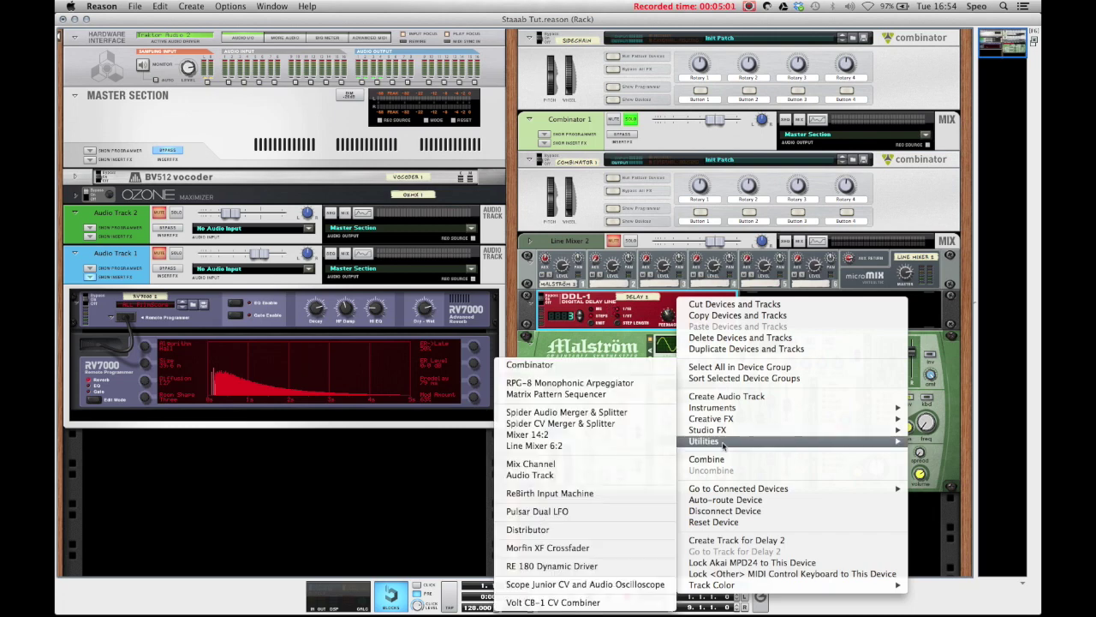
pyautogui.click(580, 414)
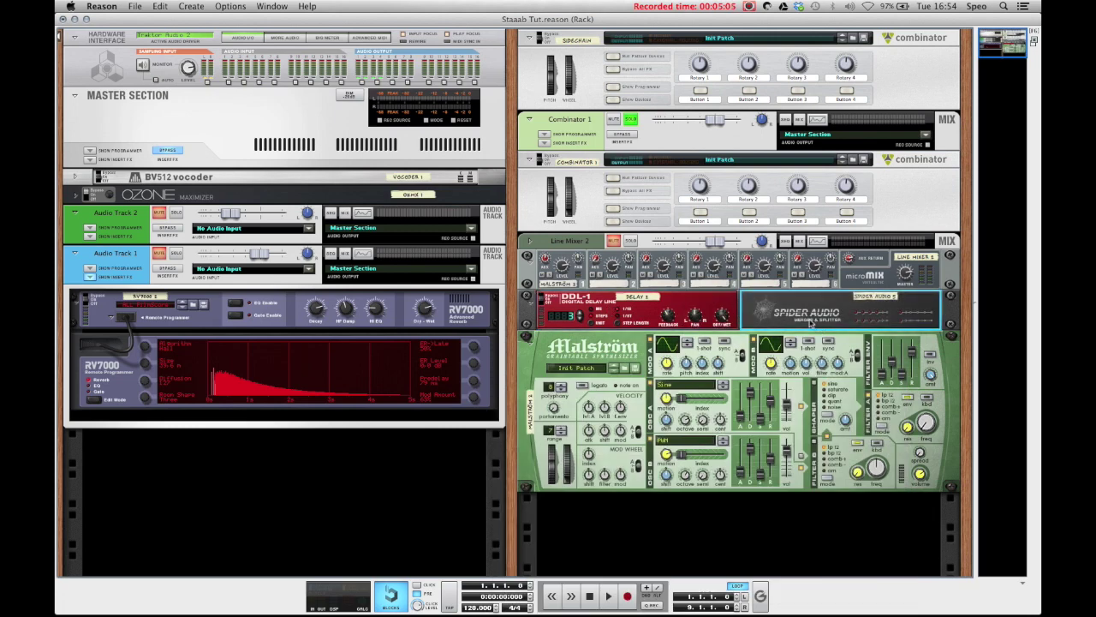
# - Insert an MClass Compressor below the delay and show the rear cabling
pyautogui.click(681, 306)
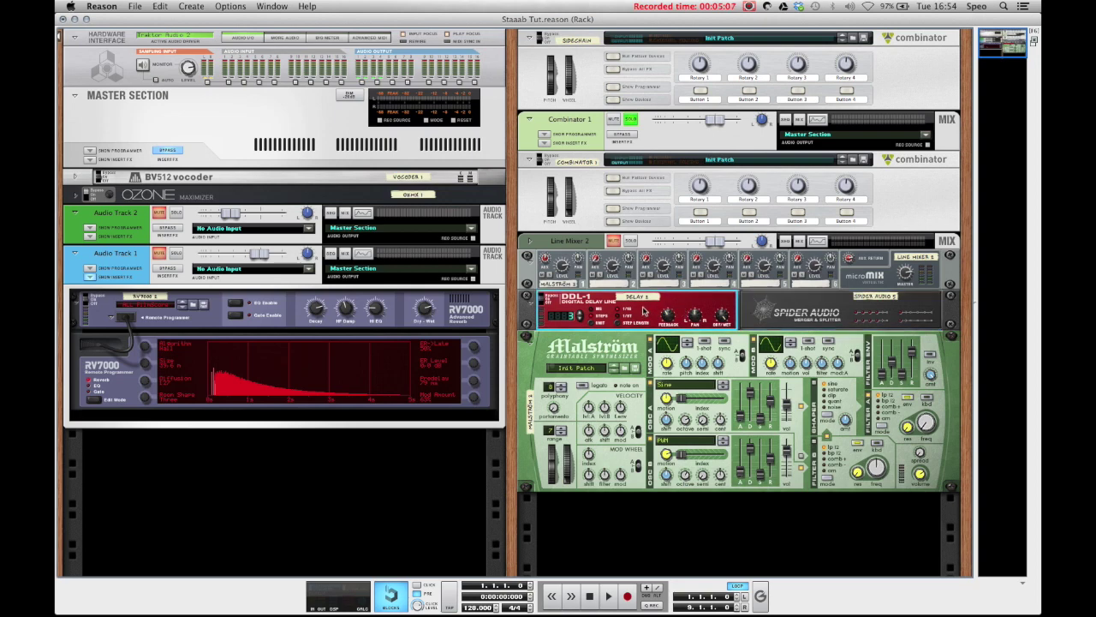
pyautogui.rightClick(644, 305)
pyautogui.moveTo(685, 437)
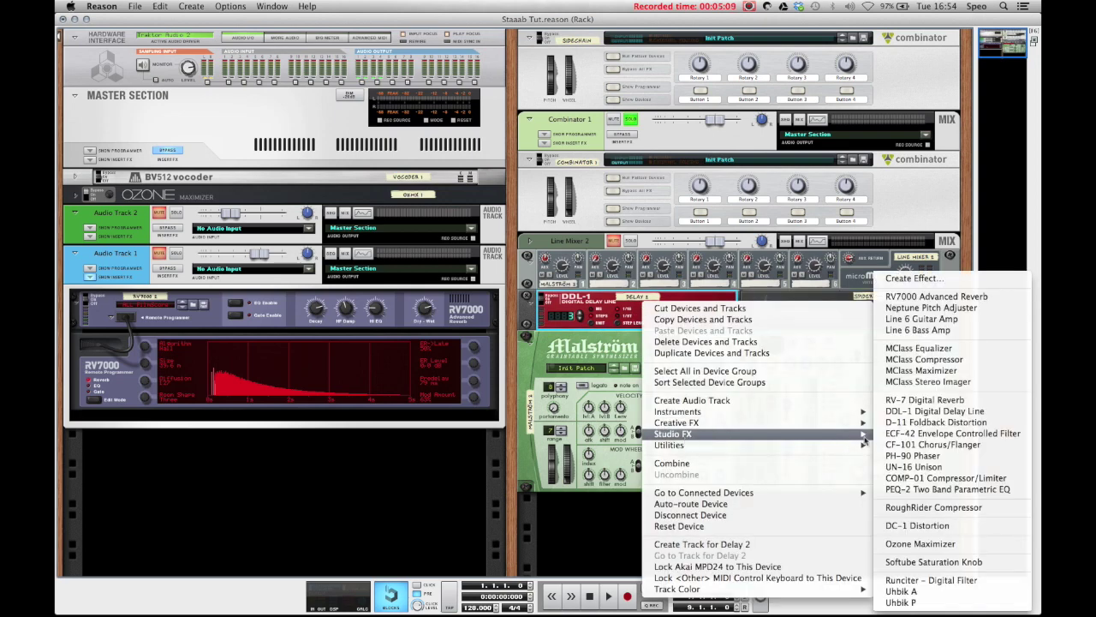
pyautogui.click(924, 359)
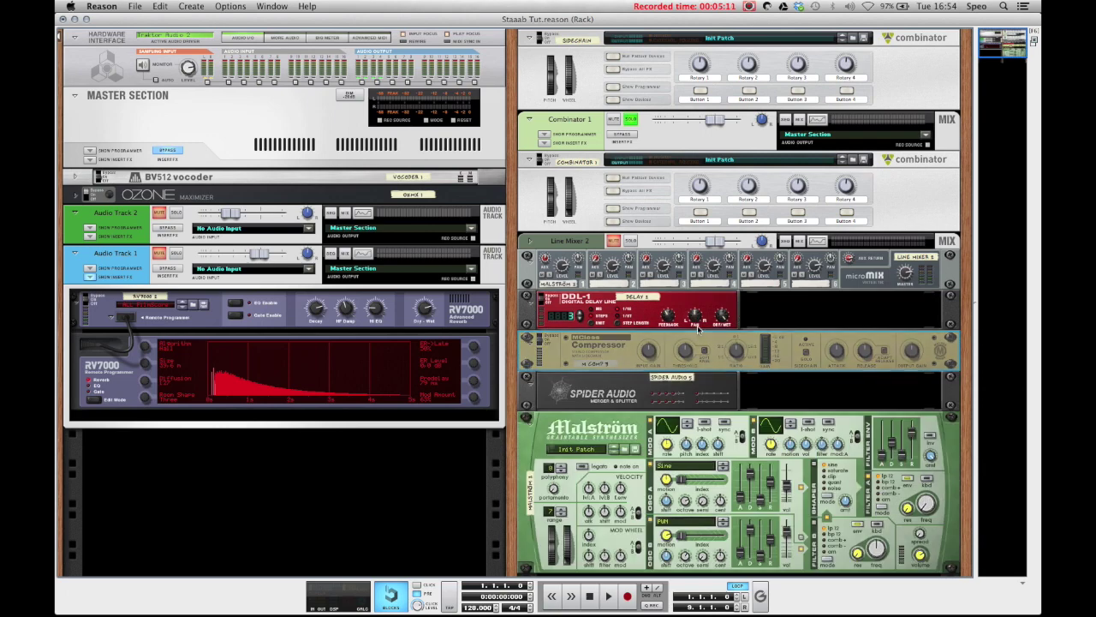
pyautogui.press('Tab')
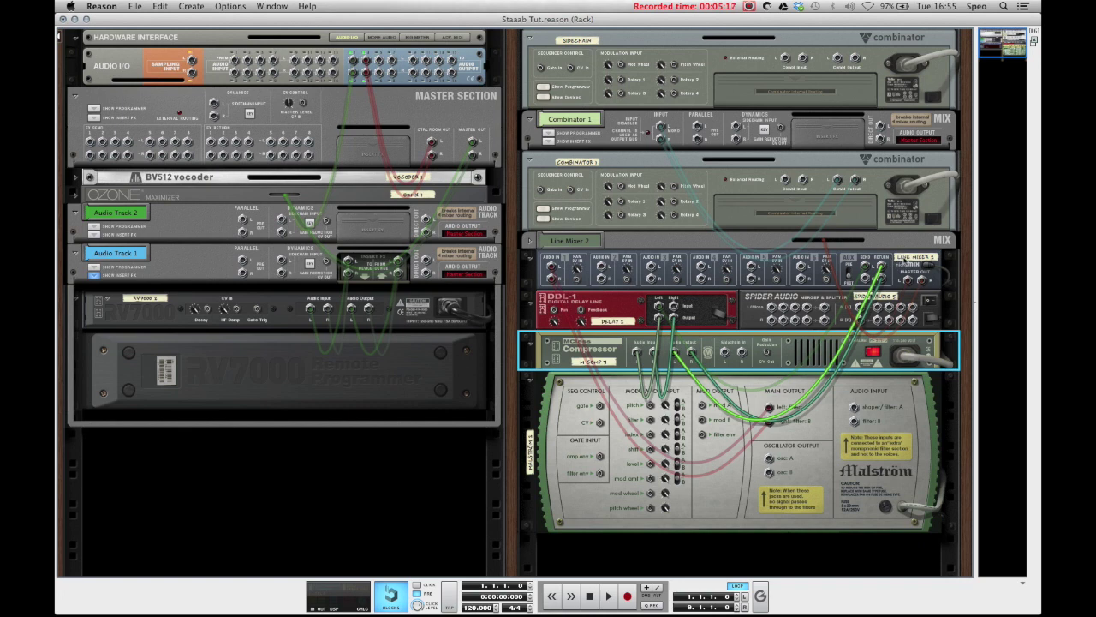
# - Move the Malström's left output cable to the MClass Compressor input, then face the rack front
pyautogui.click(905, 262)
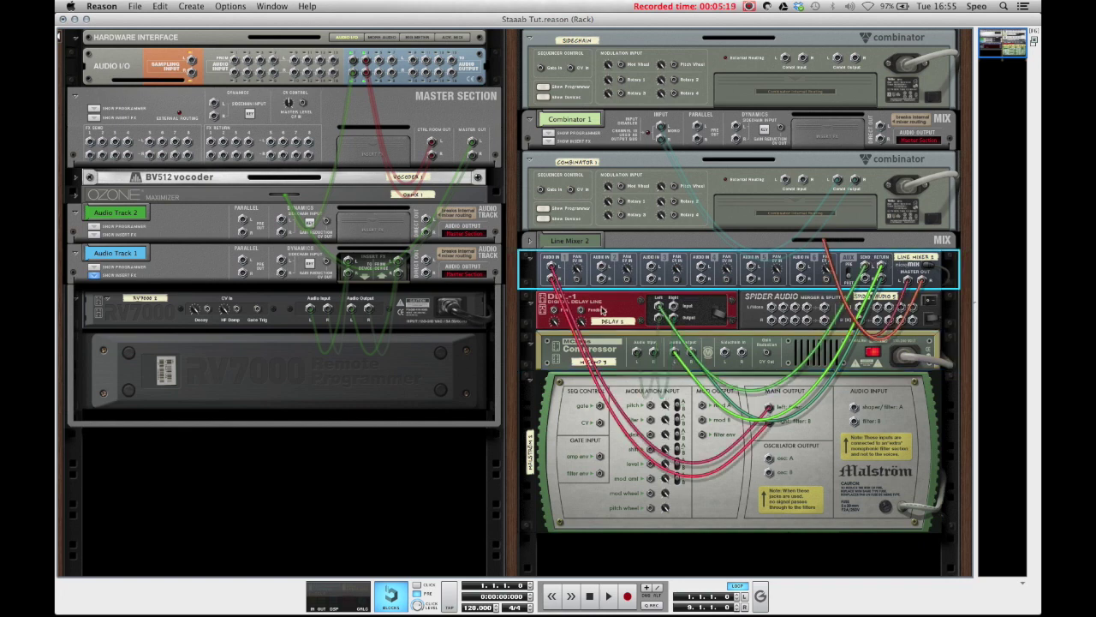
pyautogui.click(608, 308)
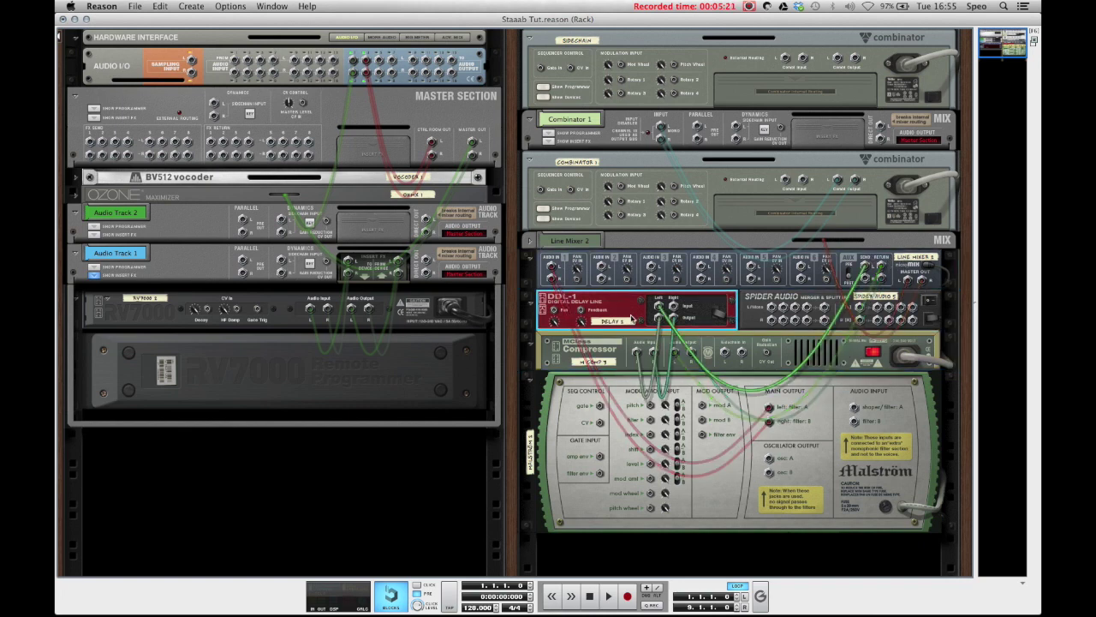
pyautogui.click(618, 352)
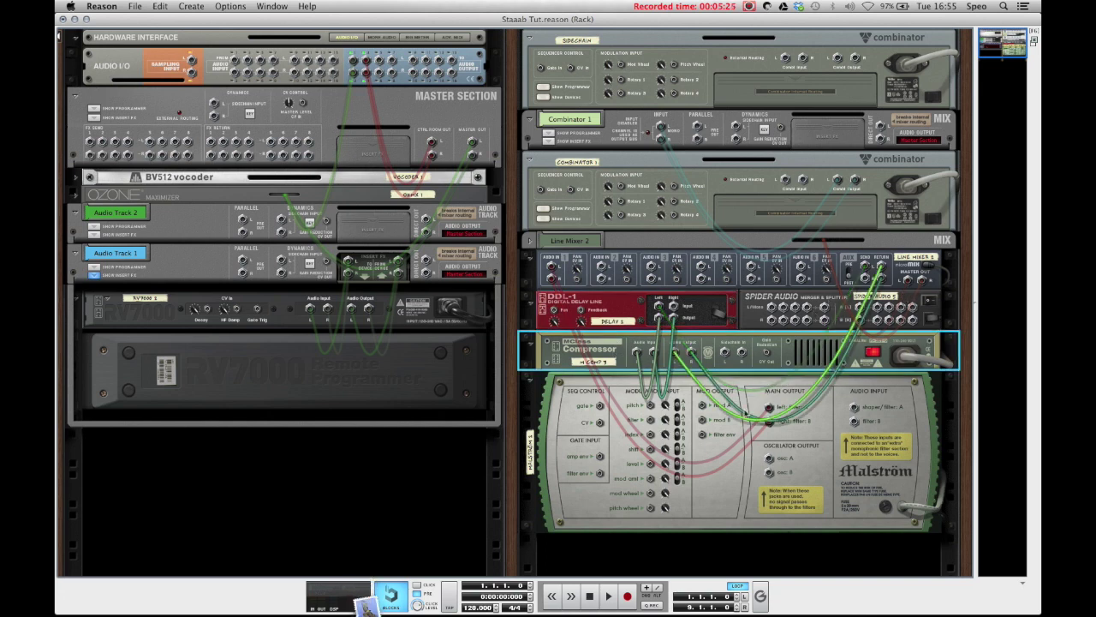
pyautogui.click(769, 408)
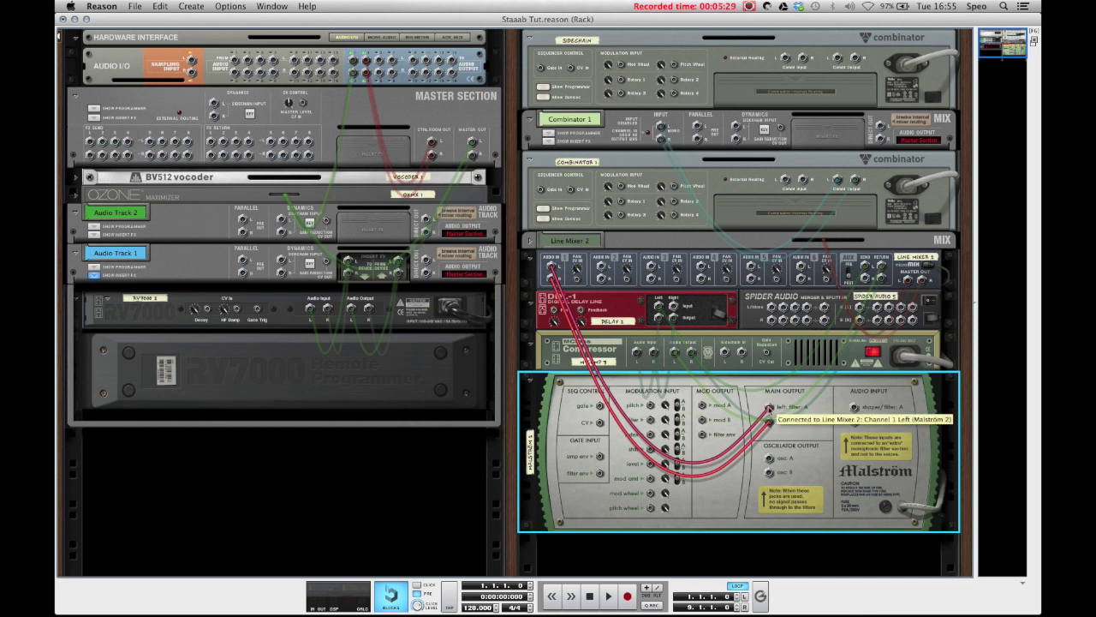
pyautogui.moveTo(769, 408); pyautogui.dragTo(552, 268)
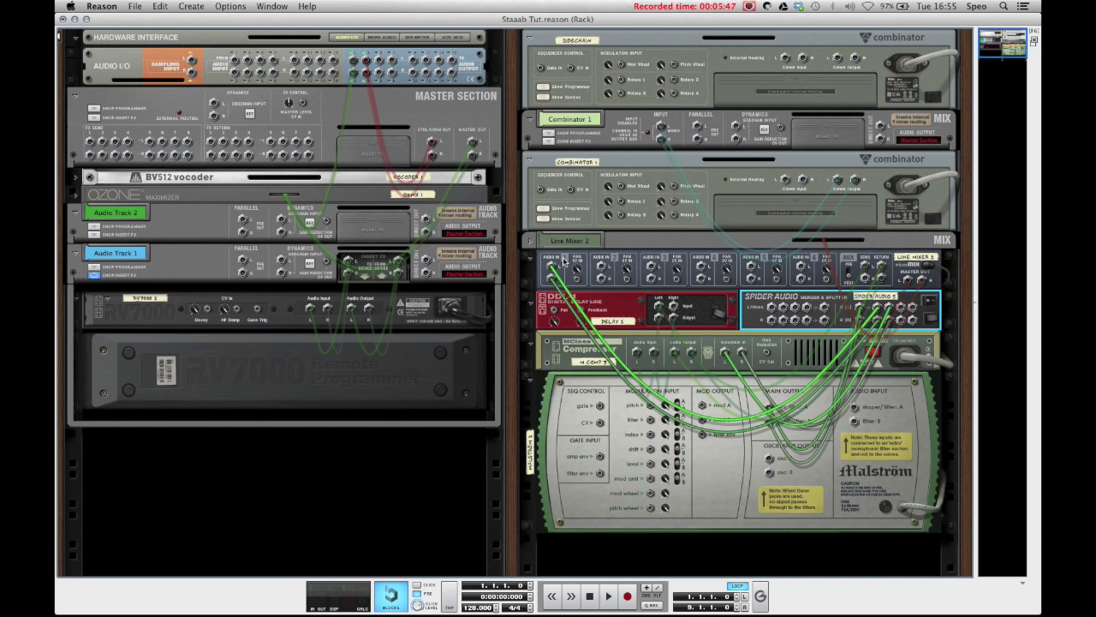
pyautogui.press('Tab')
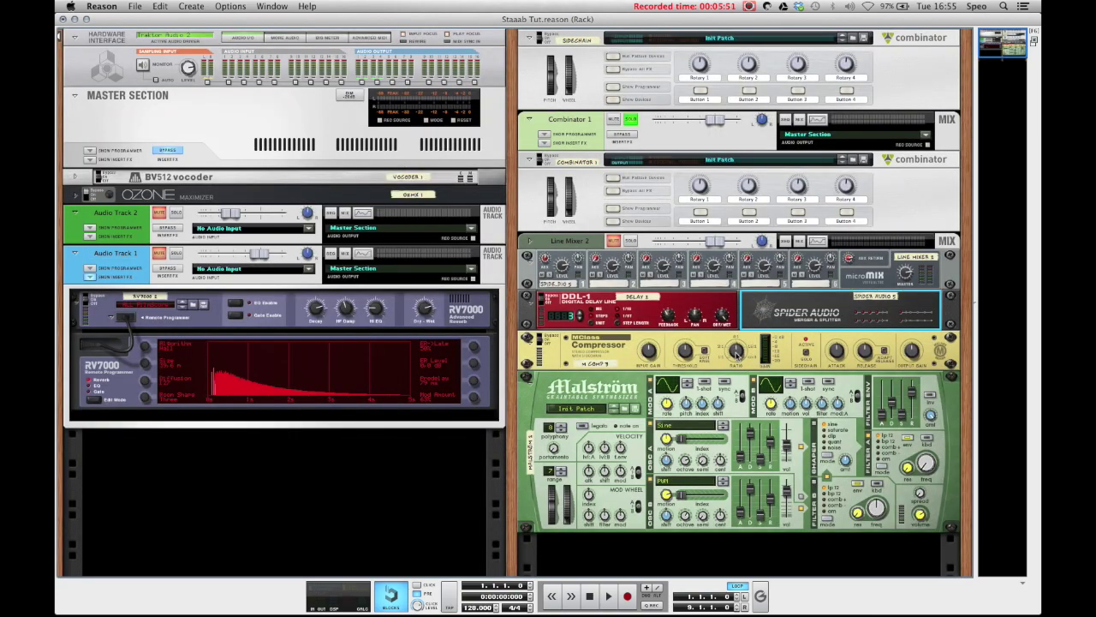
# - Select the MClass Compressor and unsolo Combinator 1
pyautogui.click(736, 354)
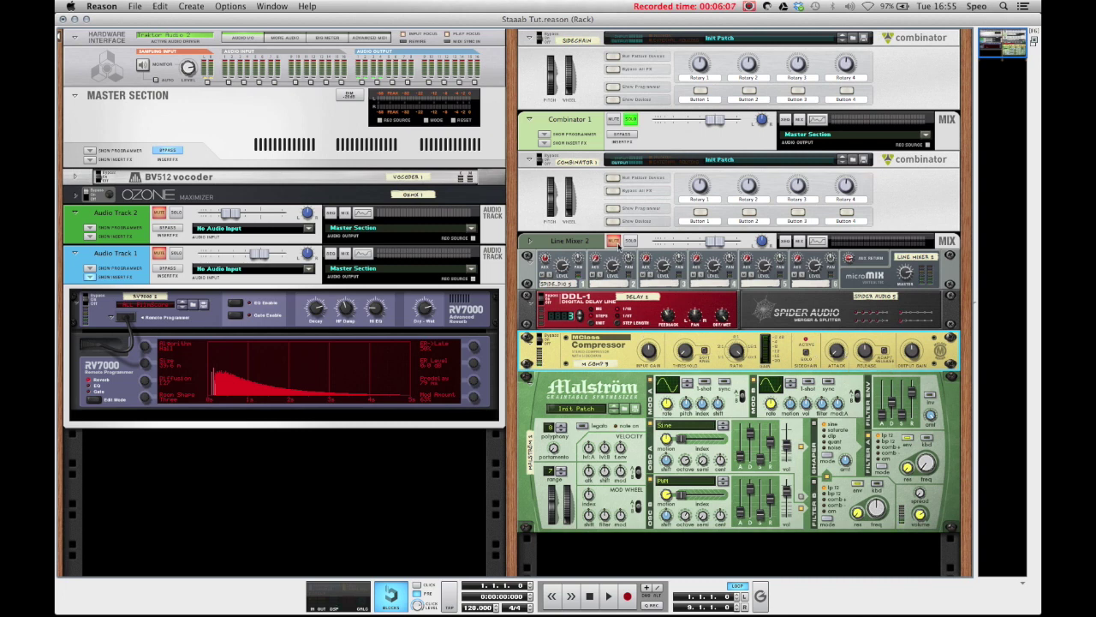
pyautogui.click(631, 121)
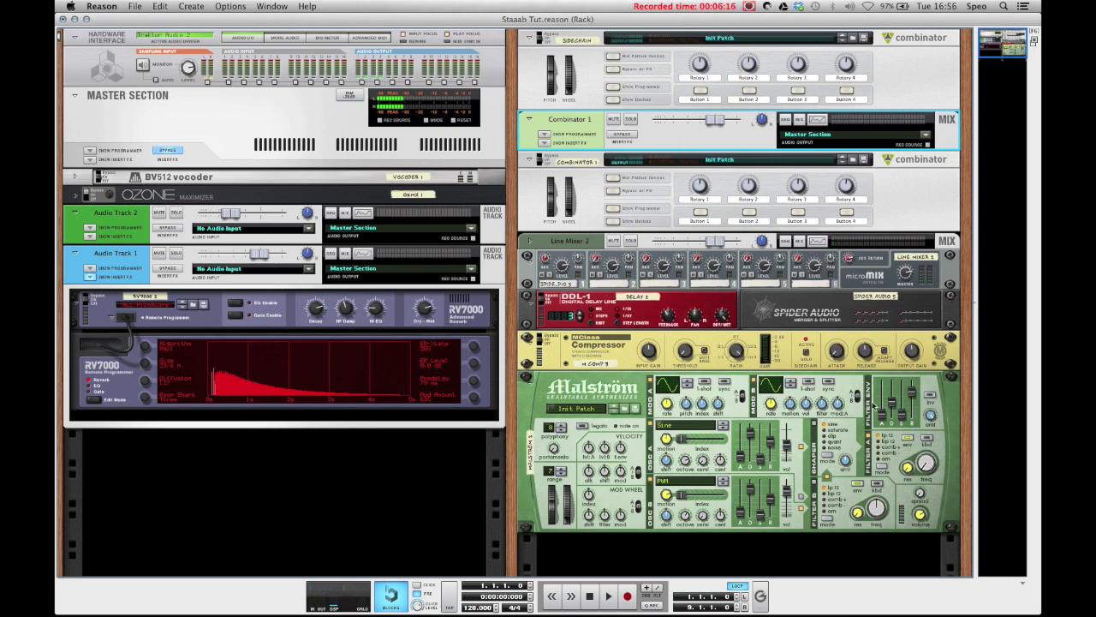
pyautogui.scroll(-1, 770, 360)
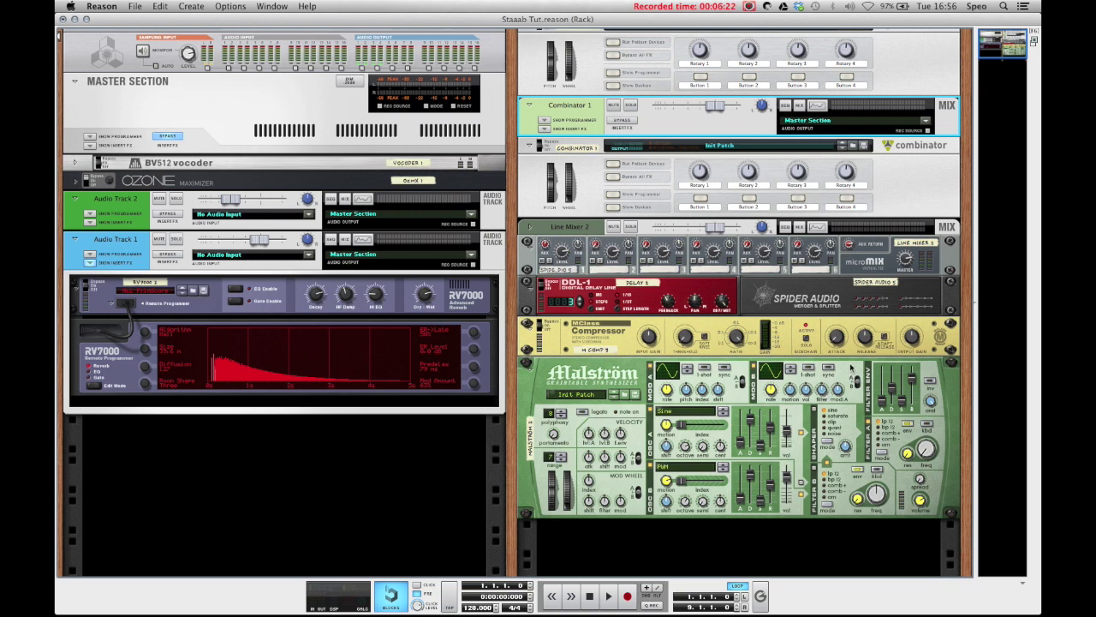
# - Shorten the MClass Compressor's release from 457 ms to 223 ms
pyautogui.click(863, 340)
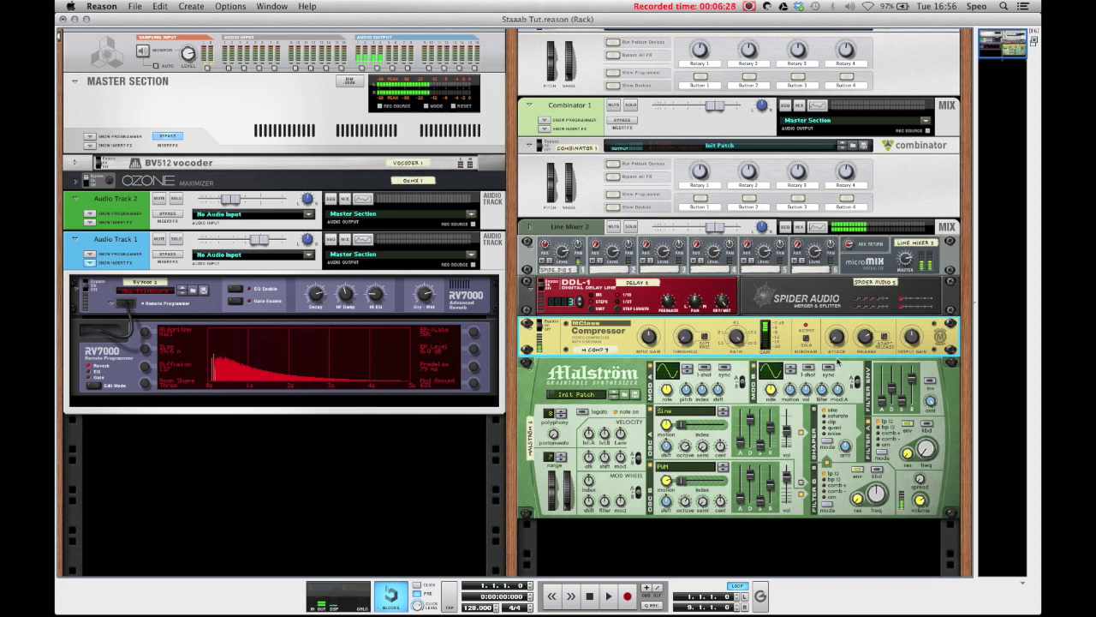
pyautogui.moveTo(865, 344); pyautogui.dragTo(866, 339)
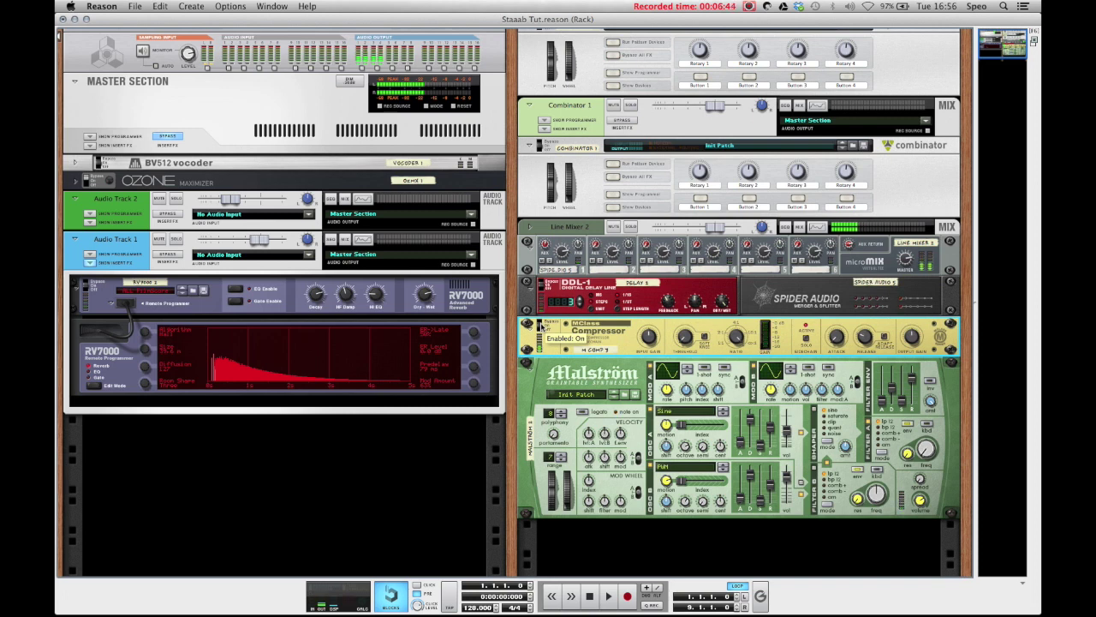
pyautogui.moveTo(867, 339)
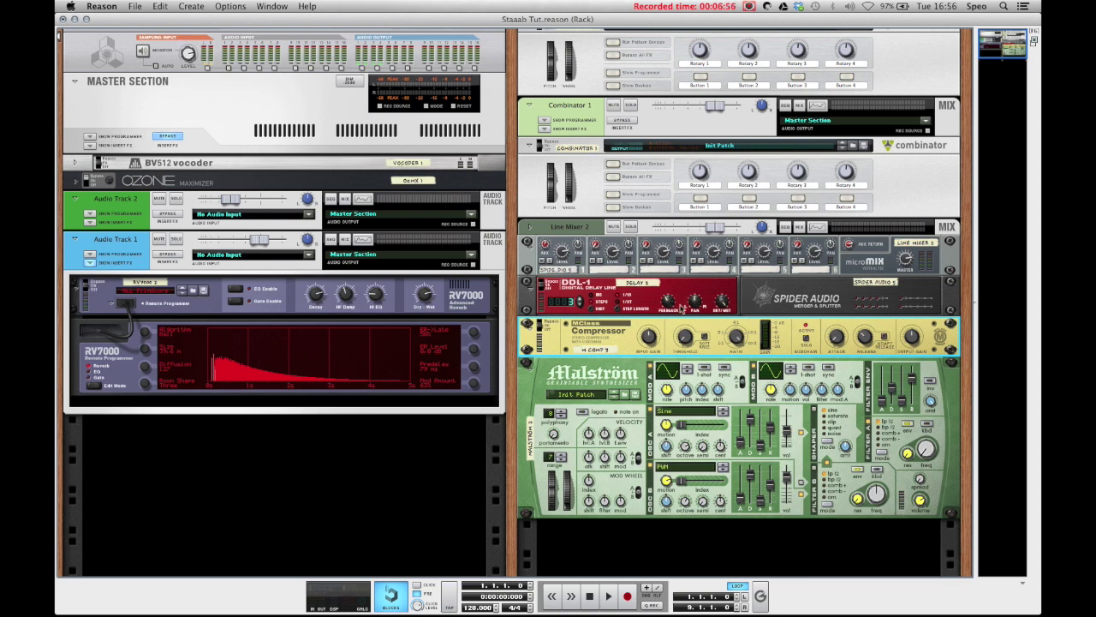
# - Add an RV7000 Advanced Reverb under Line Mixer 2 and load the ALL FilmScore.rv7 patch
pyautogui.rightClick(871, 259)
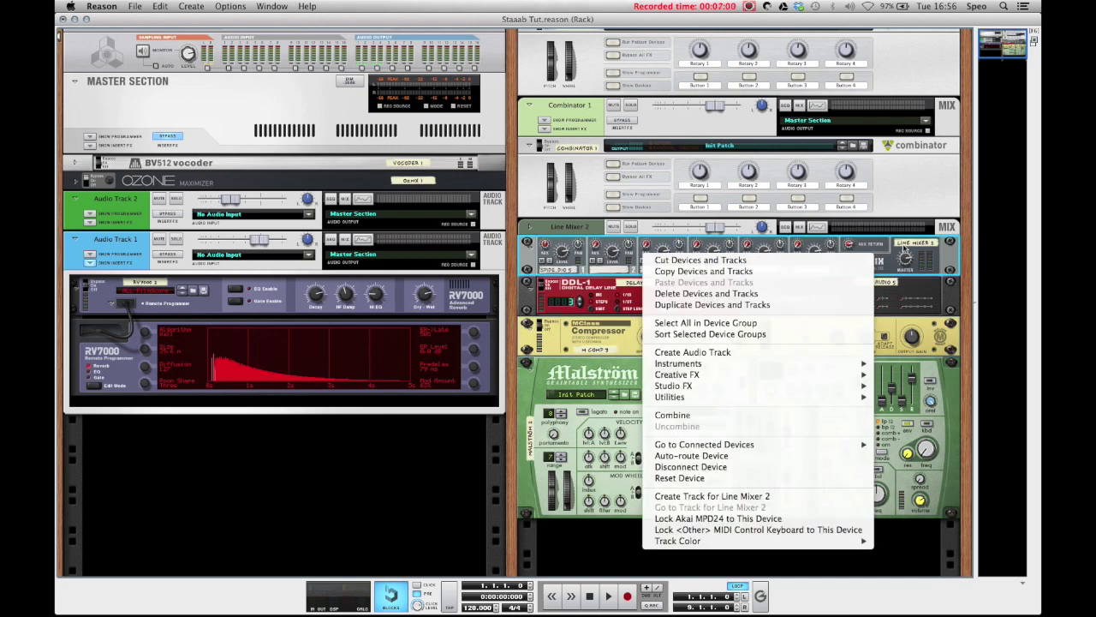
pyautogui.click(886, 250)
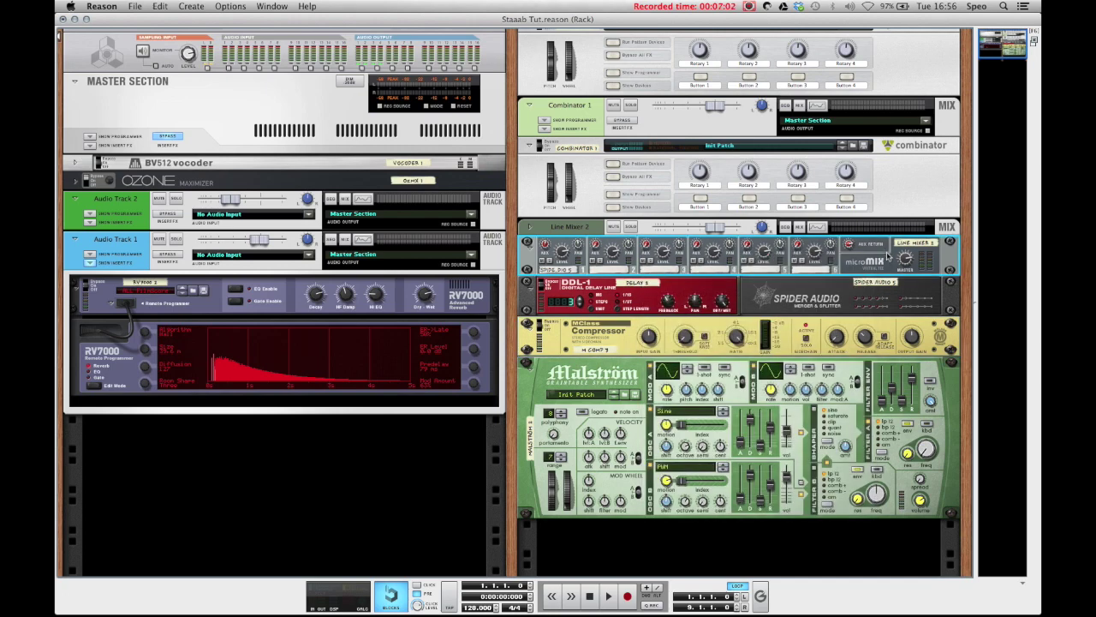
pyautogui.press('Tab')
pyautogui.press('Tab')
pyautogui.rightClick(870, 259)
pyautogui.moveTo(711, 377)
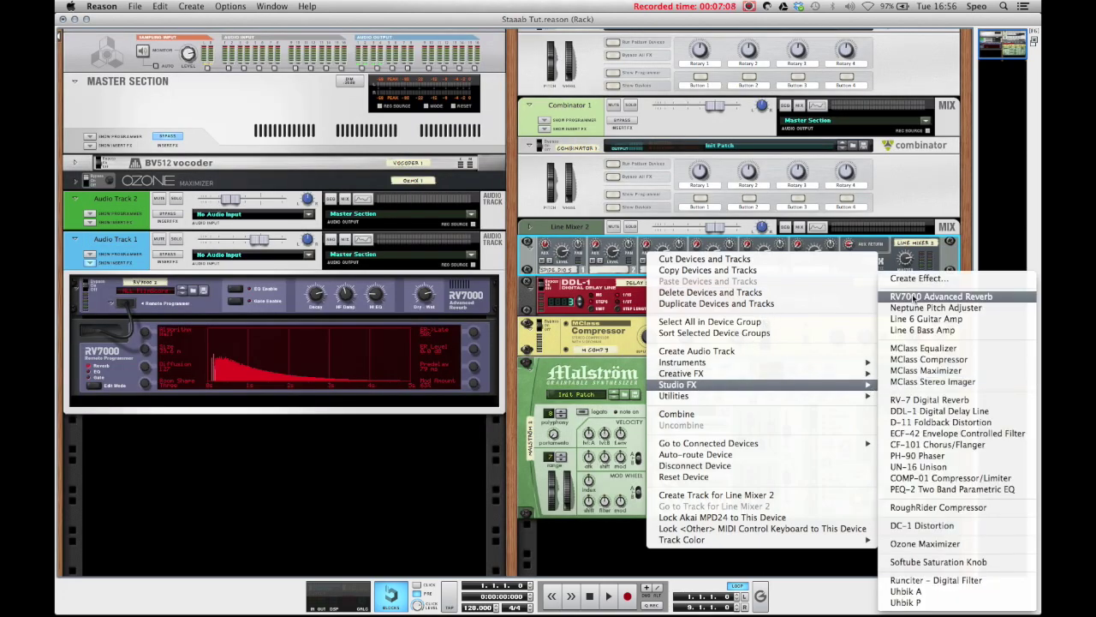
pyautogui.click(915, 296)
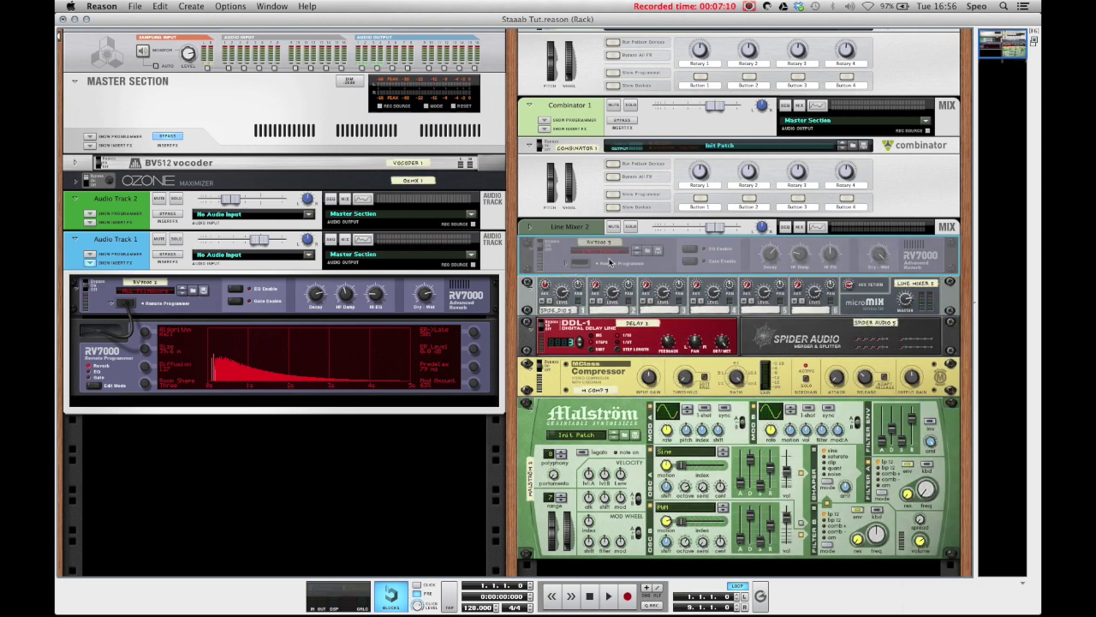
pyautogui.click(658, 250)
pyautogui.click(492, 367)
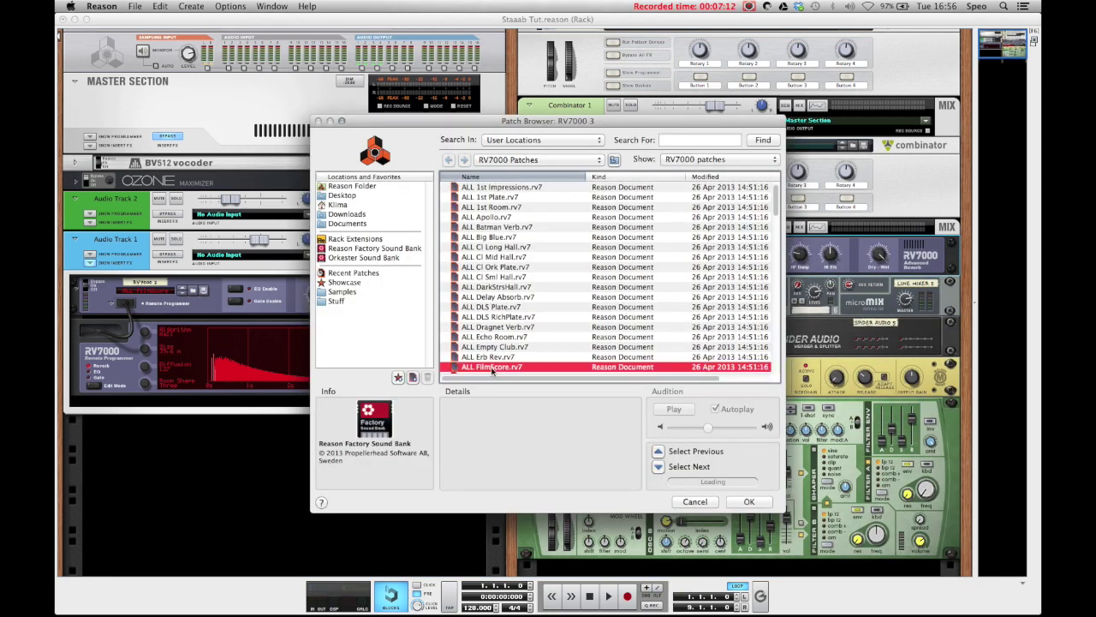
pyautogui.doubleClick(493, 367)
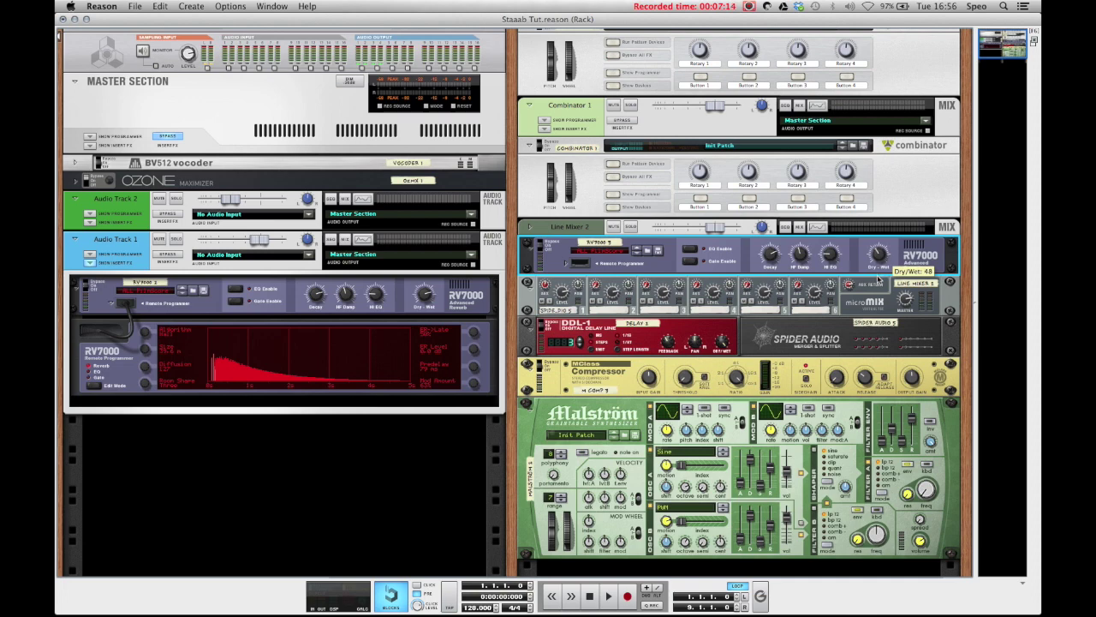
# - Raise the RV7000's HF Damp to 112
pyautogui.click(573, 265)
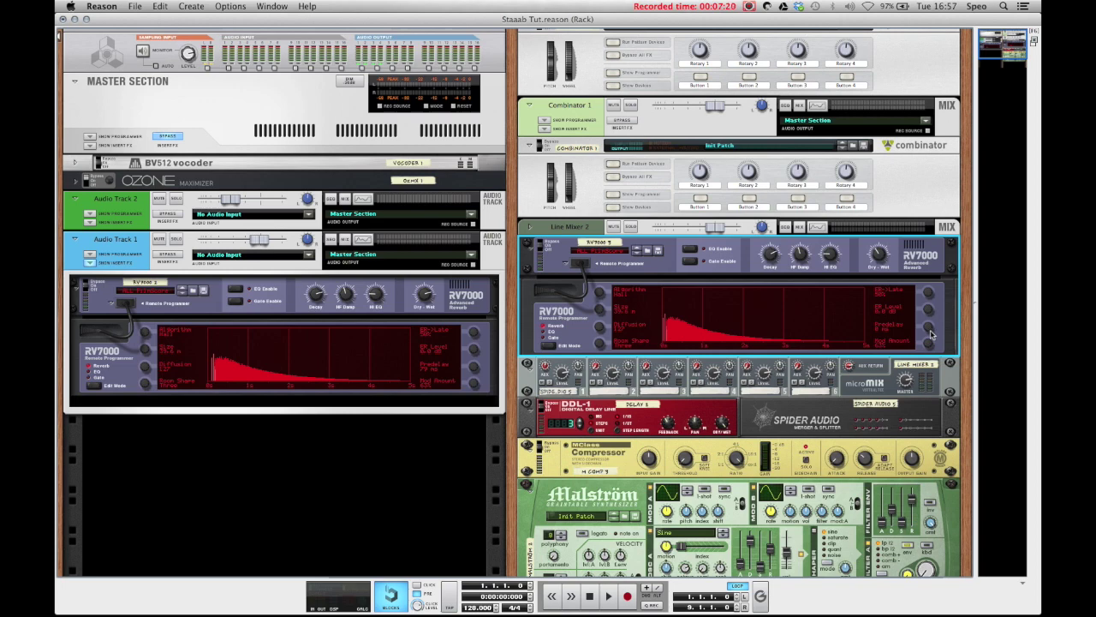
pyautogui.click(565, 265)
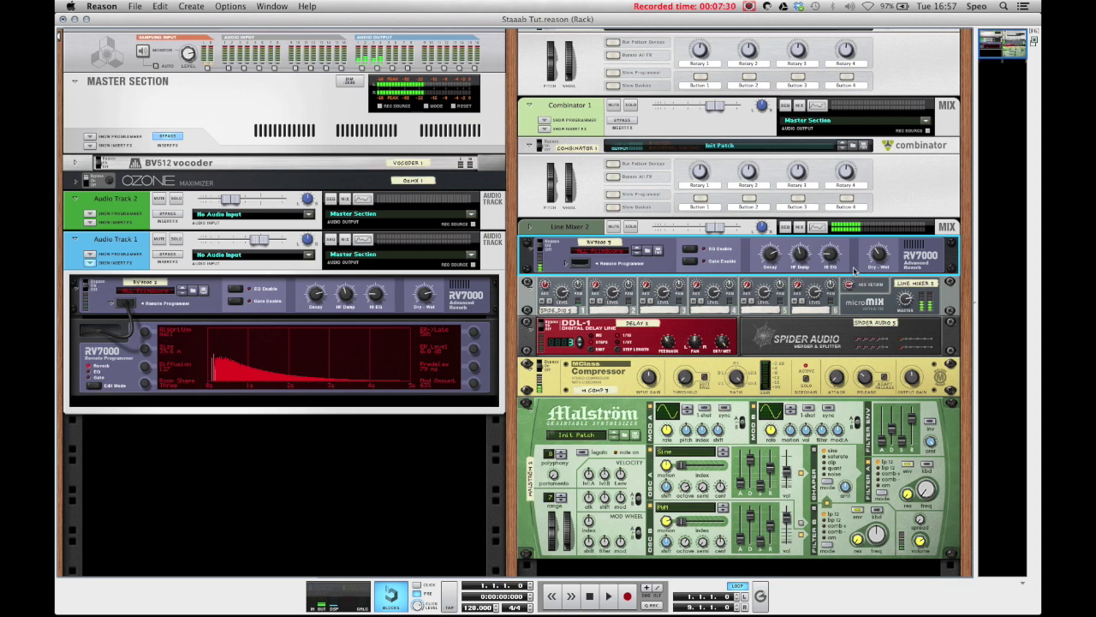
pyautogui.moveTo(805, 253)
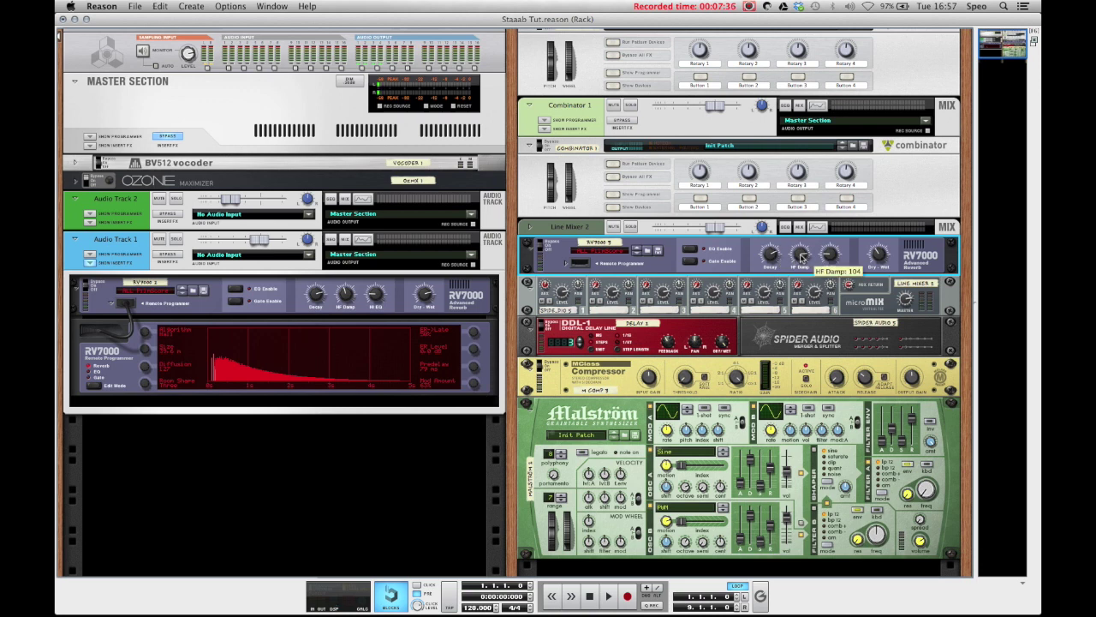
pyautogui.scroll(2, 801, 257)
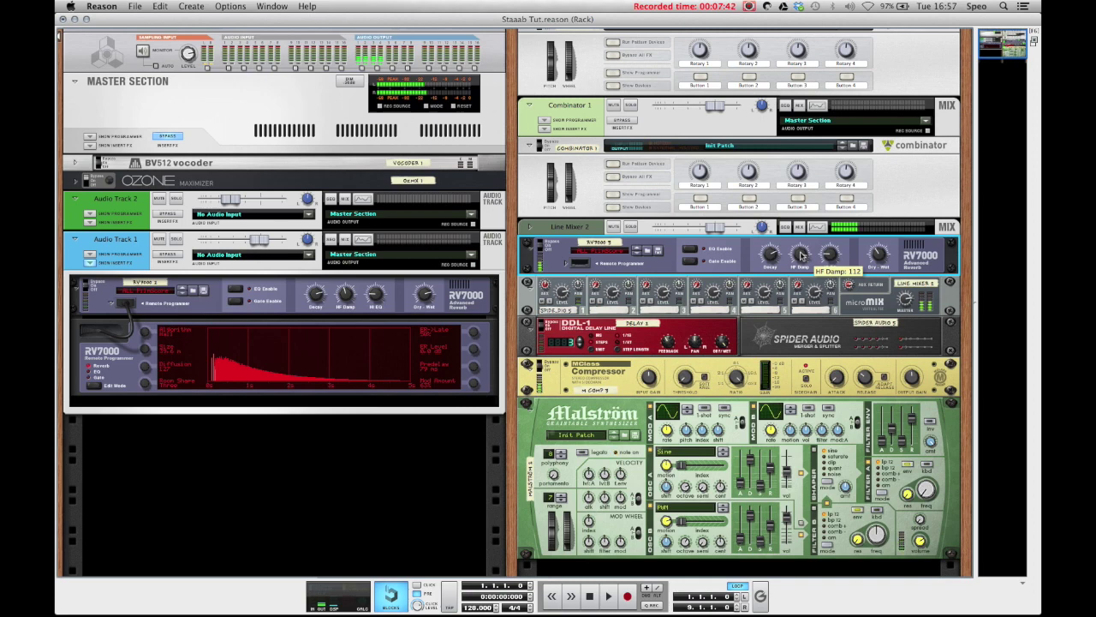
pyautogui.scroll(-3, 557, 278)
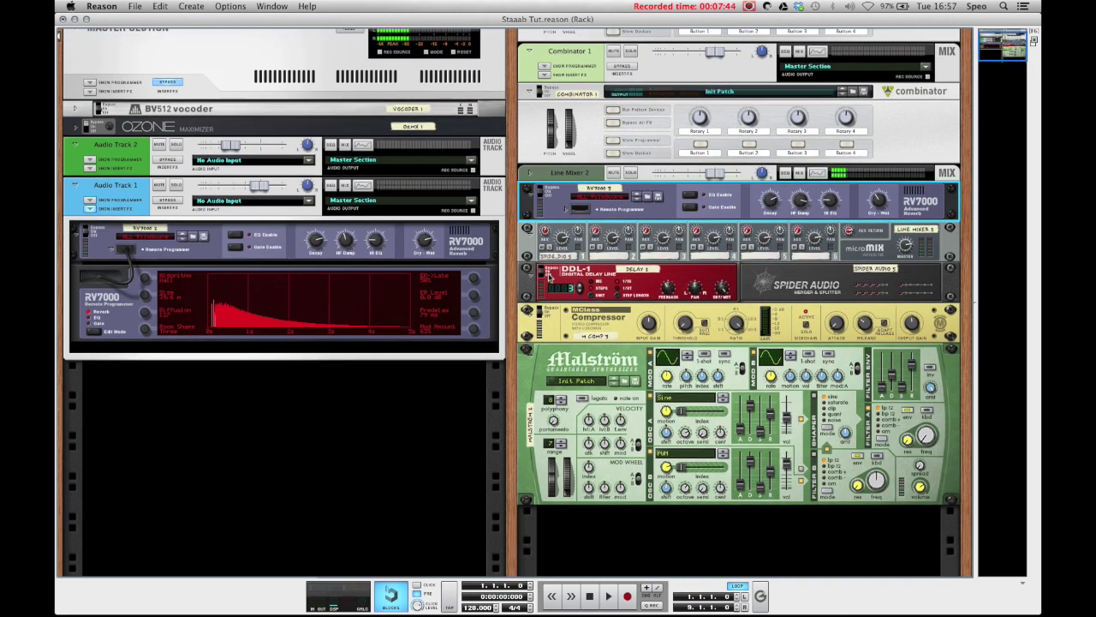
pyautogui.scroll(2, 552, 275)
# - Insert an MClass Equalizer below the RV7000 reverb
pyautogui.rightClick(558, 236)
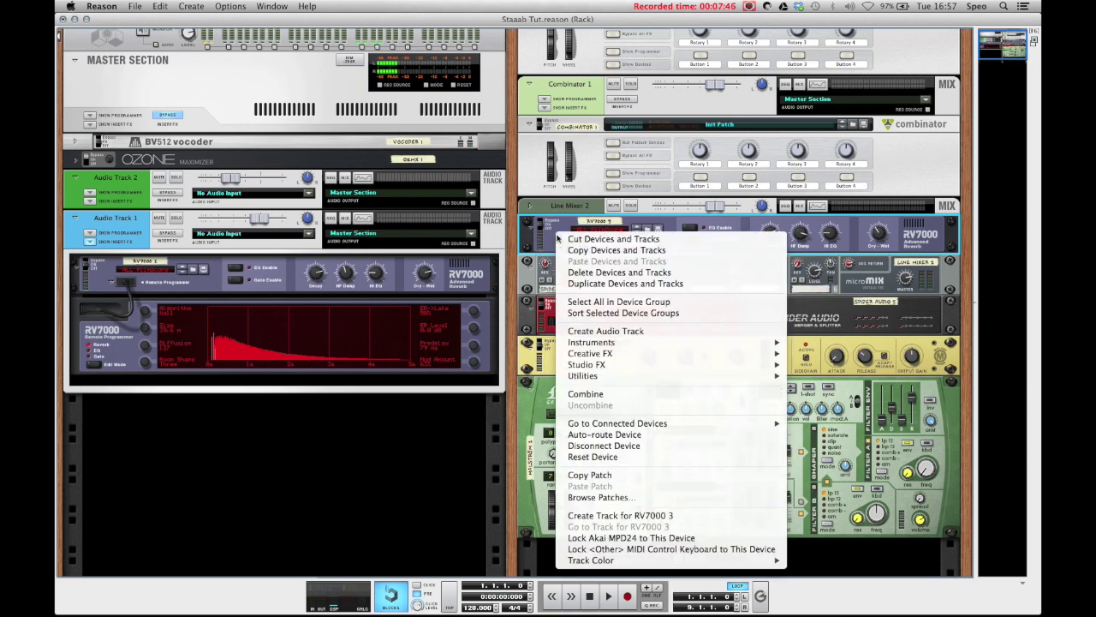
pyautogui.moveTo(609, 365)
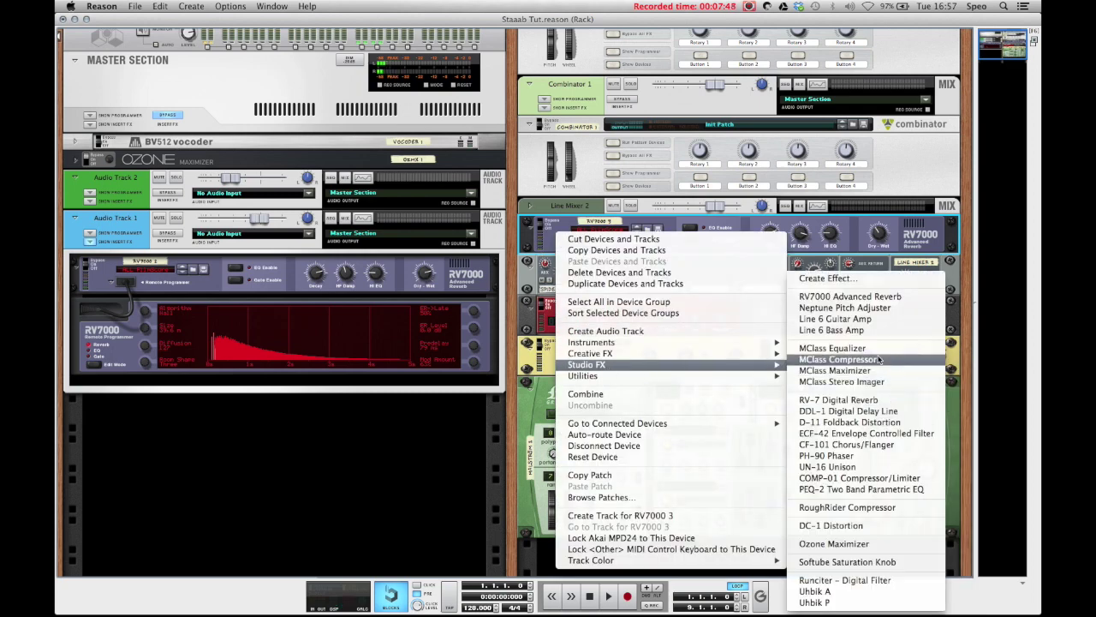
pyautogui.click(848, 347)
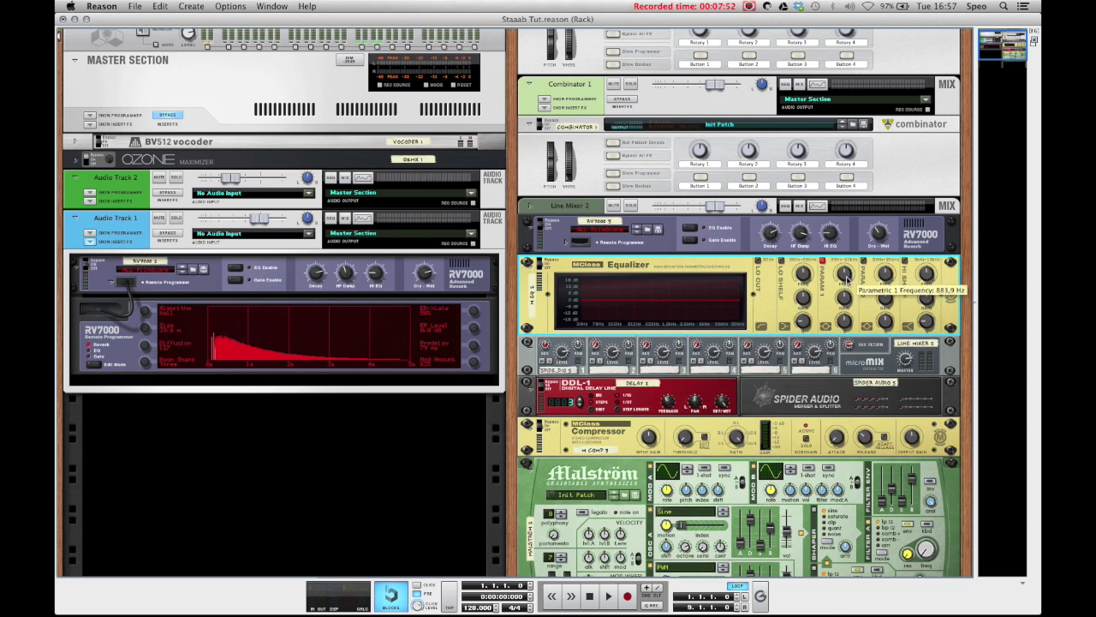
# - Cut a -12.6 dB mid dip on band 1 and a Q 7.5 notch at 6.84 kHz on band 2
pyautogui.moveTo(845, 298); pyautogui.dragTo(846, 332)
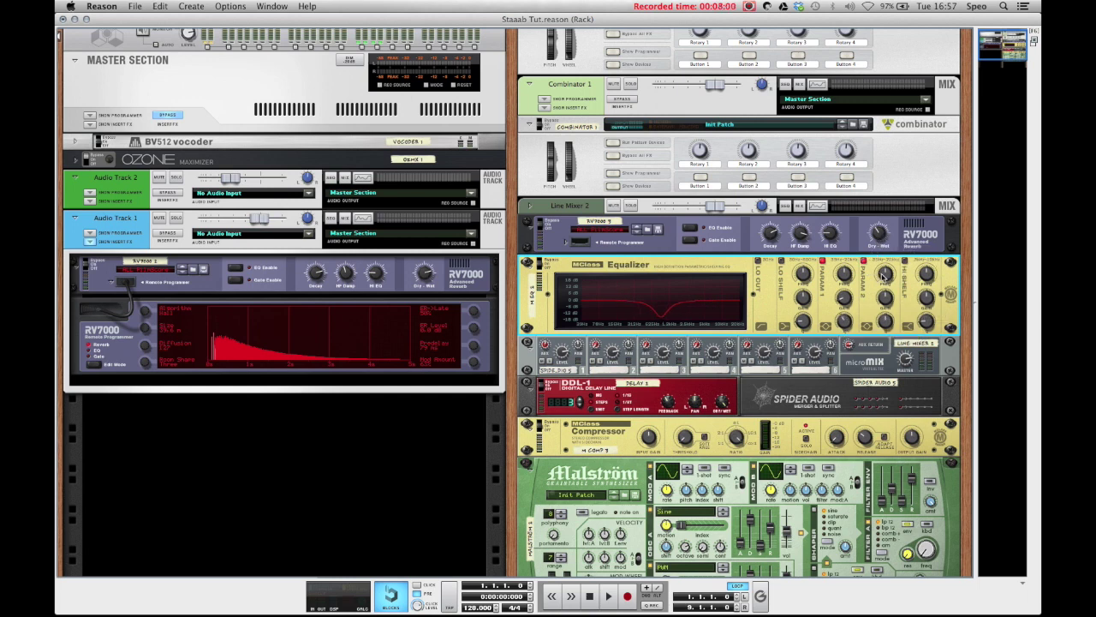
pyautogui.moveTo(884, 271); pyautogui.dragTo(886, 274)
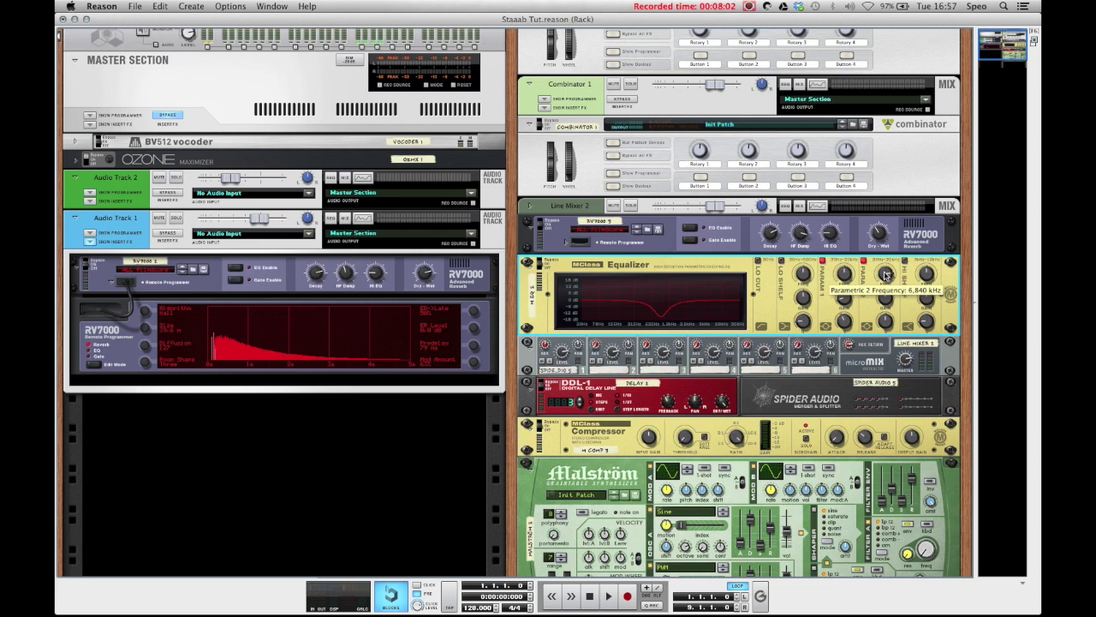
pyautogui.moveTo(886, 318); pyautogui.dragTo(888, 318)
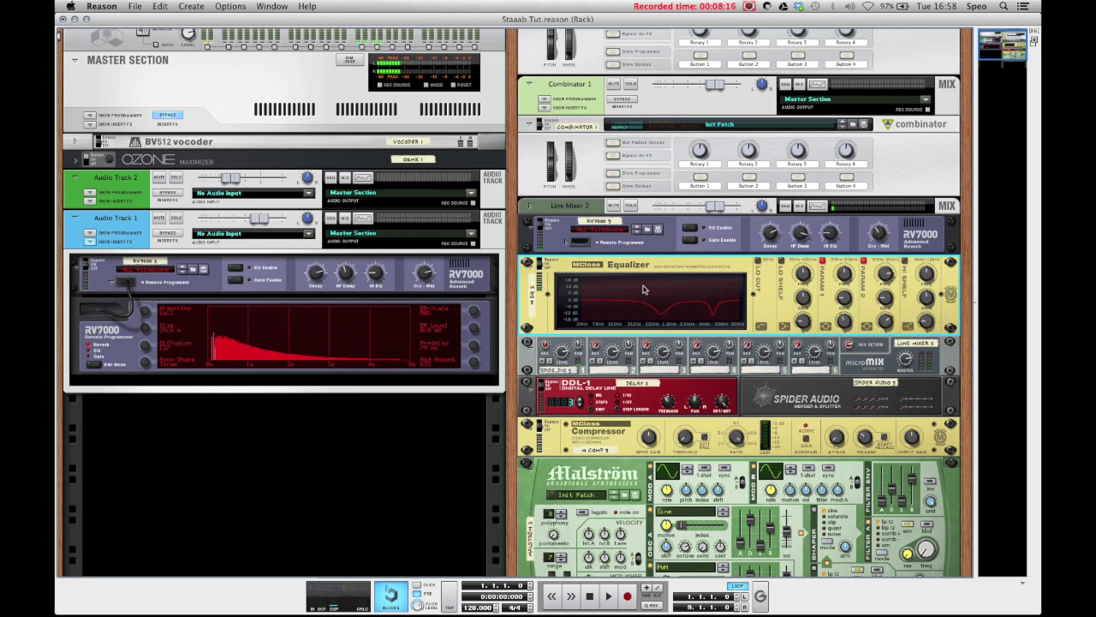
# - Add a Scream 4 Distortion below the MClass Equalizer, compare the EQ bypass, and select the Scream 4
pyautogui.rightClick(614, 278)
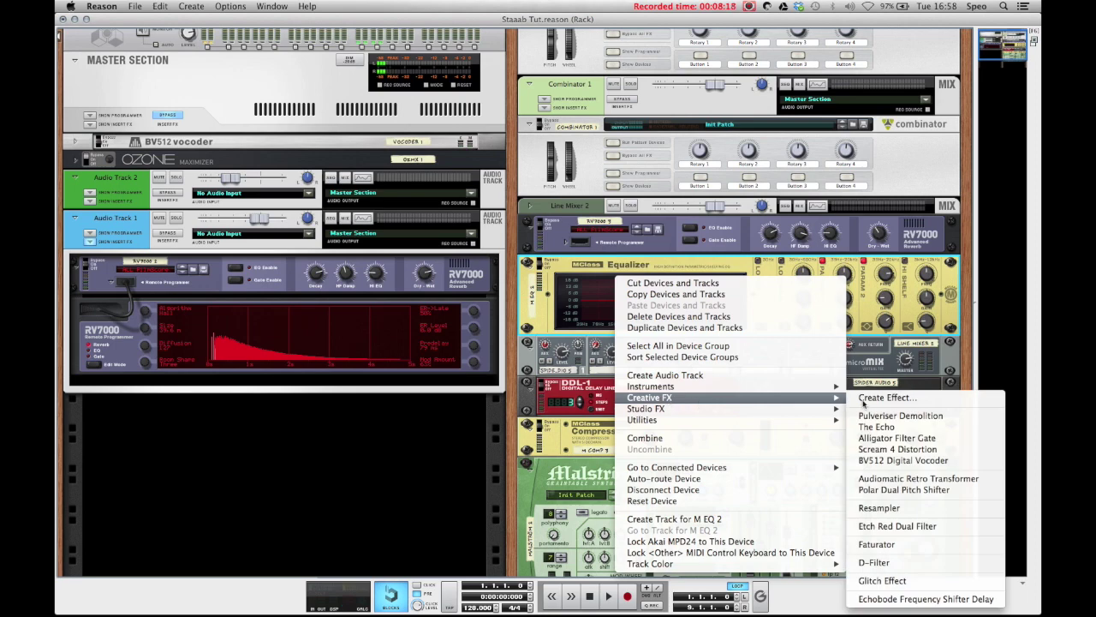
pyautogui.click(536, 340)
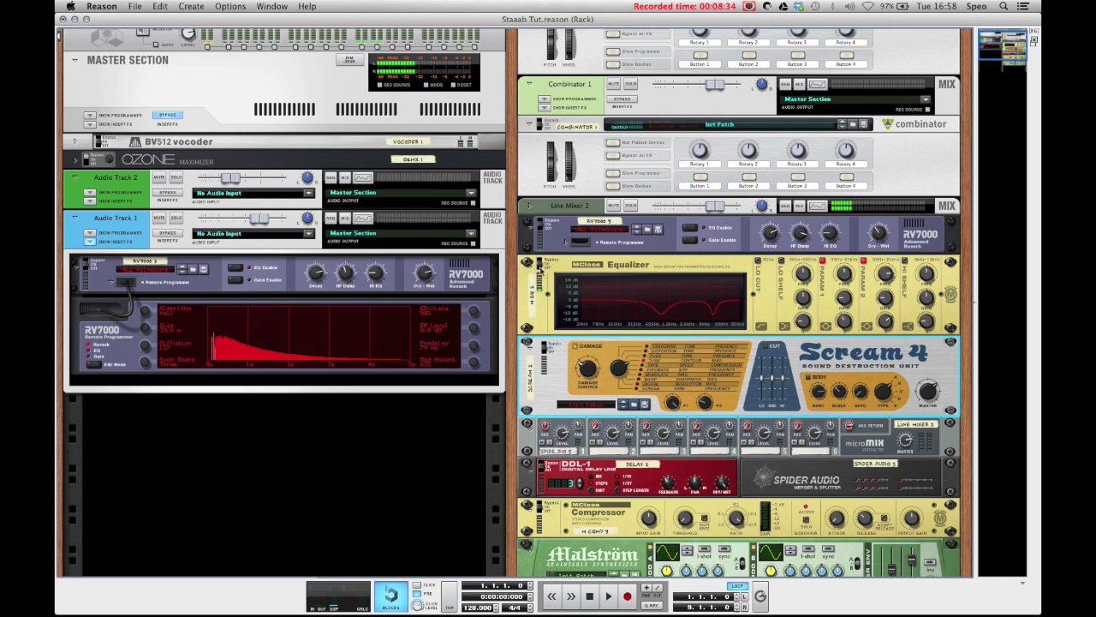
pyautogui.click(538, 262)
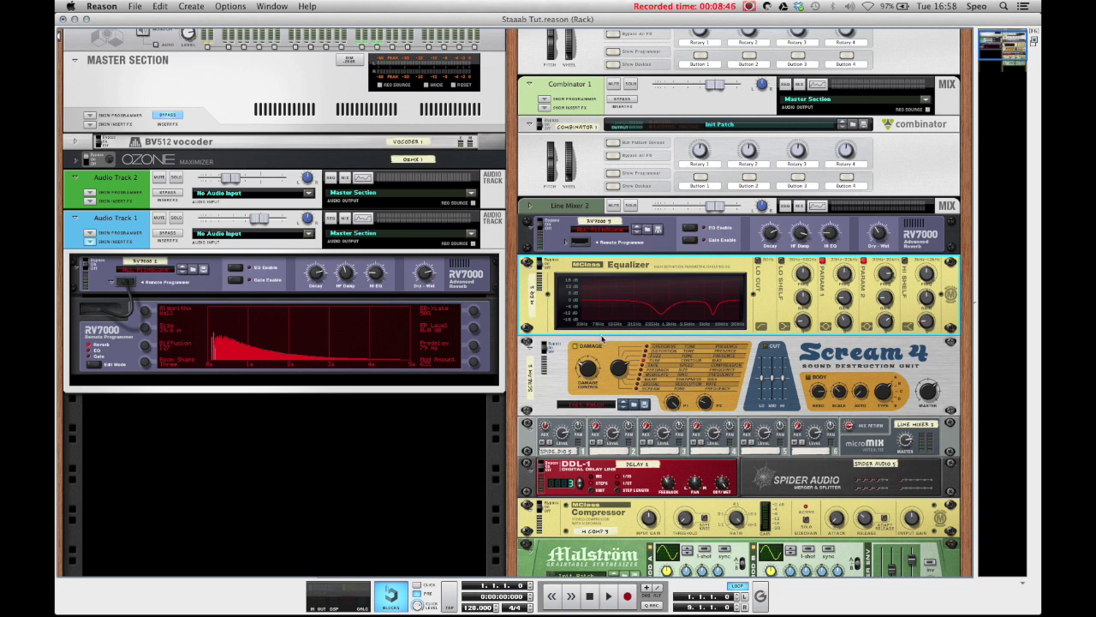
pyautogui.click(612, 366)
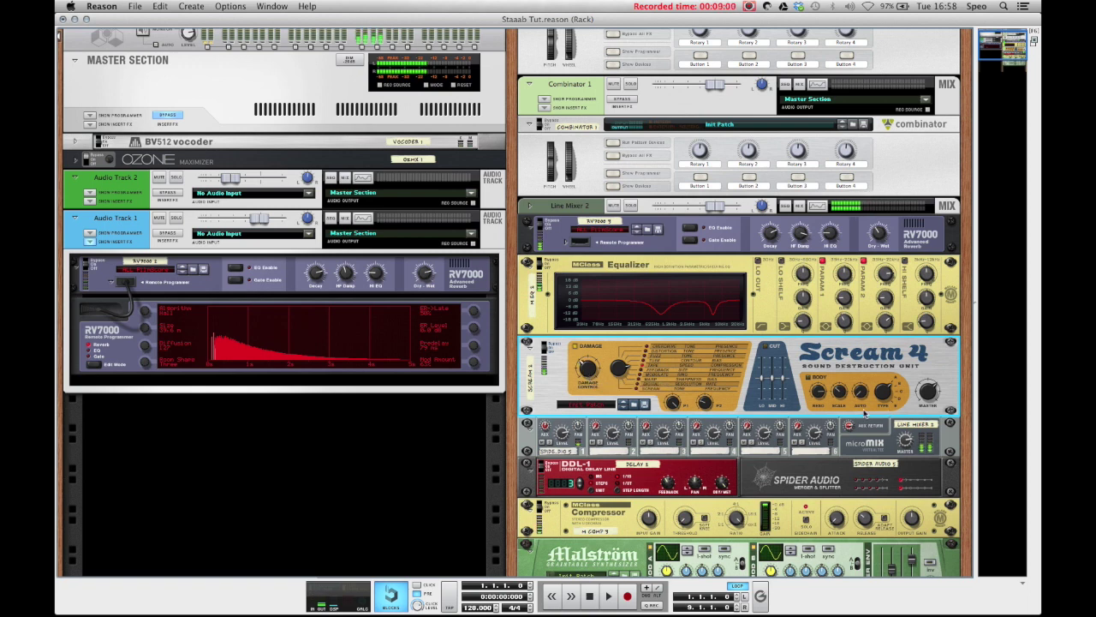
# - Add an MClass Compressor directly below the Scream 4
pyautogui.scroll(-2, 562, 387)
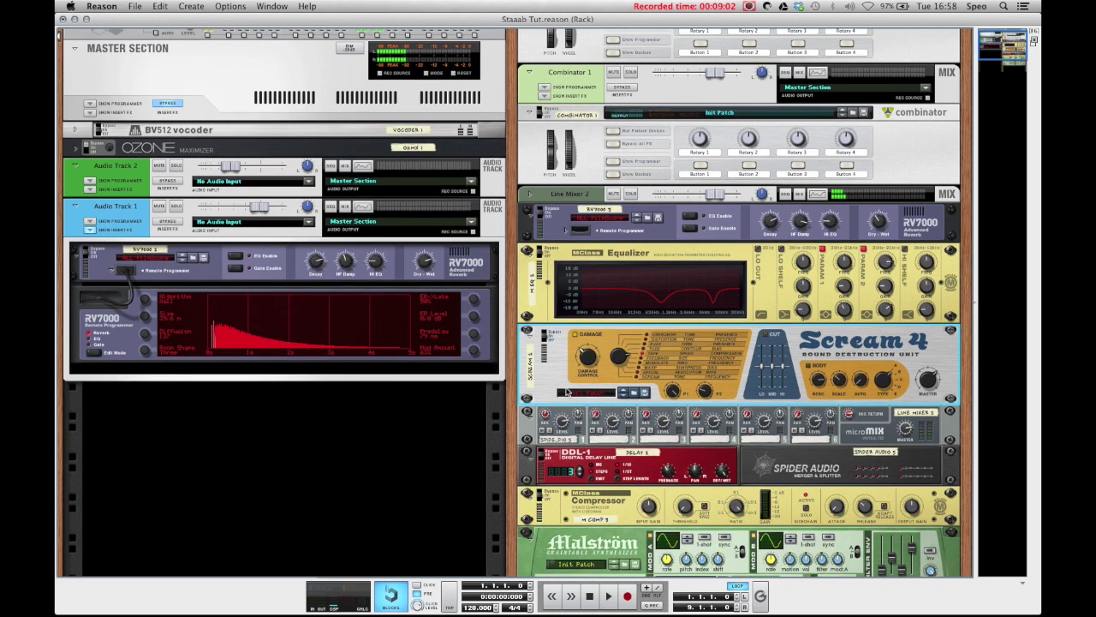
pyautogui.rightClick(563, 363)
pyautogui.moveTo(620, 409)
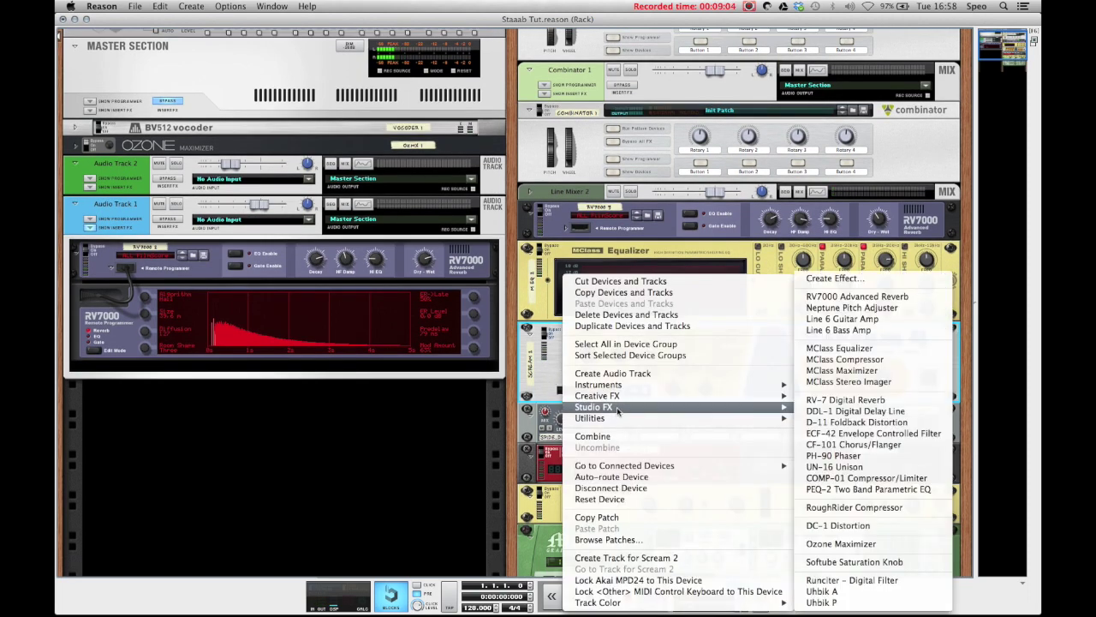
pyautogui.click(887, 366)
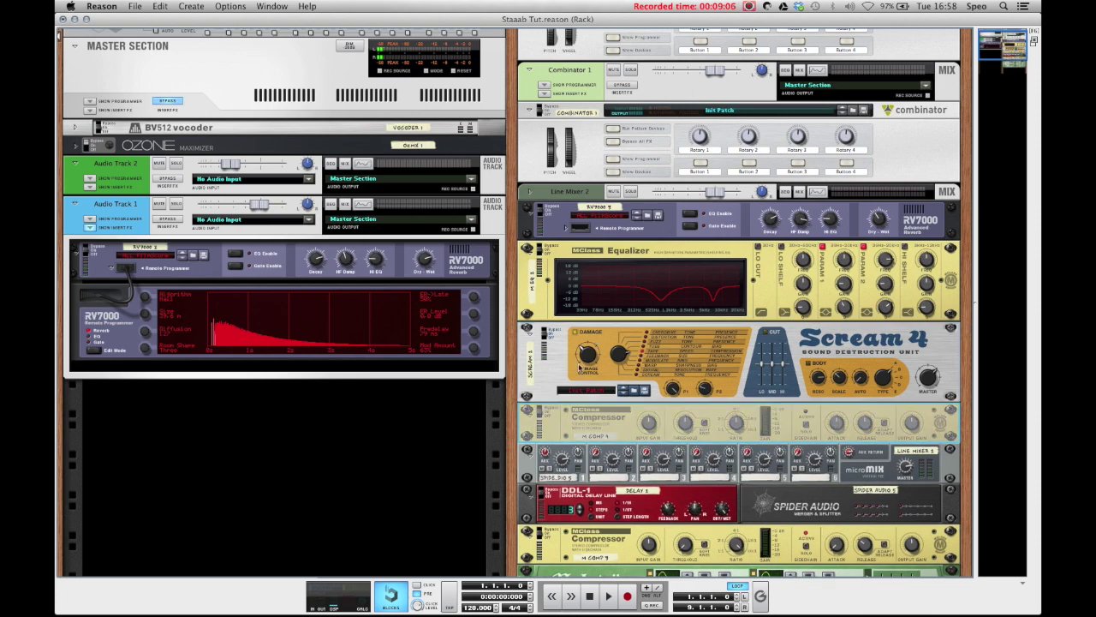
# - Push the new compressor's ratio up to about 36.6:1 for heavy limiting
pyautogui.scroll(-5, 714, 374)
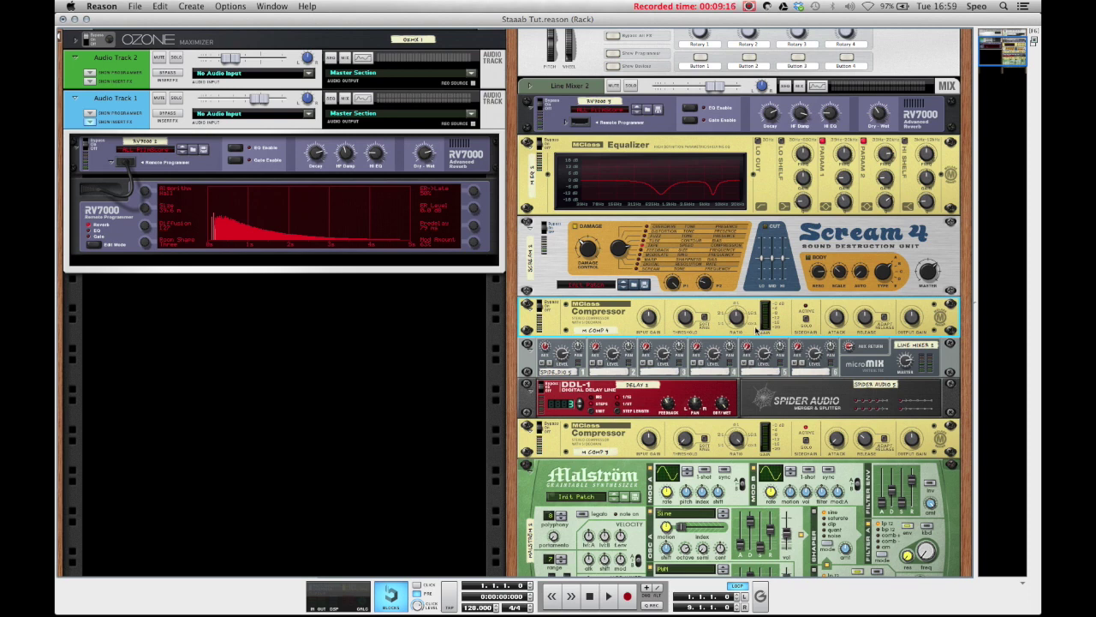
pyautogui.scroll(-1, 756, 330)
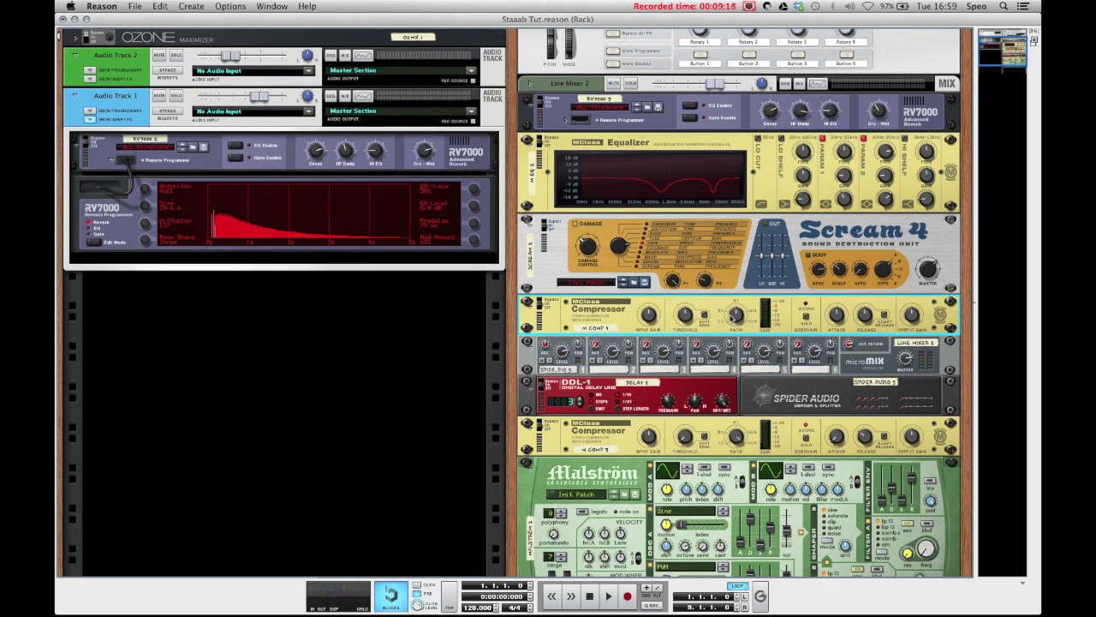
pyautogui.moveTo(736, 314)
pyautogui.scroll(-3, 735, 315)
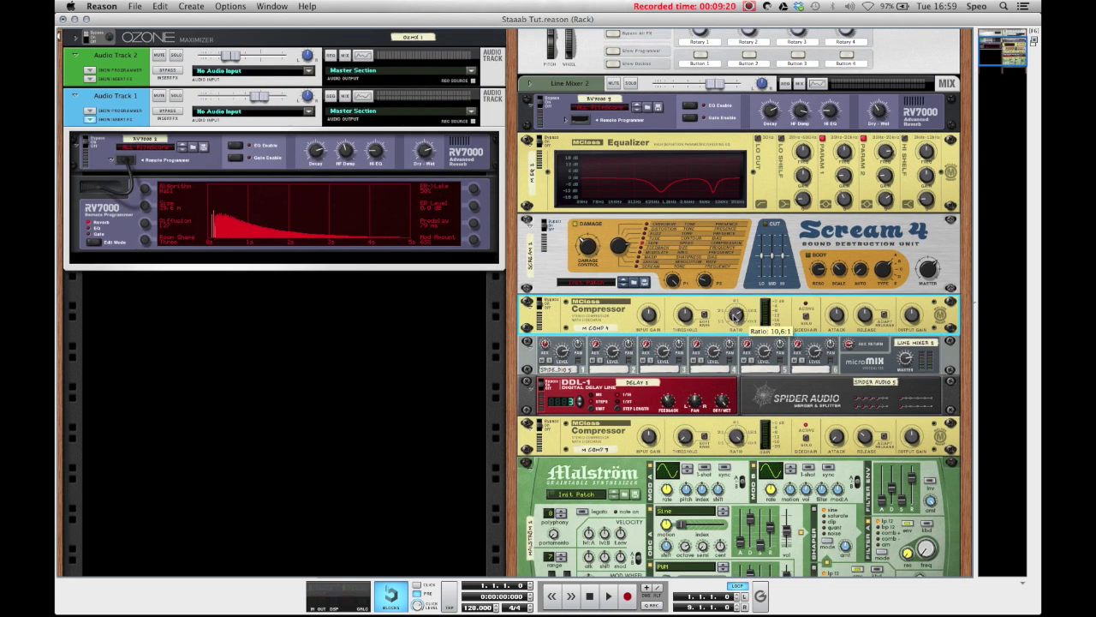
pyautogui.moveTo(687, 328)
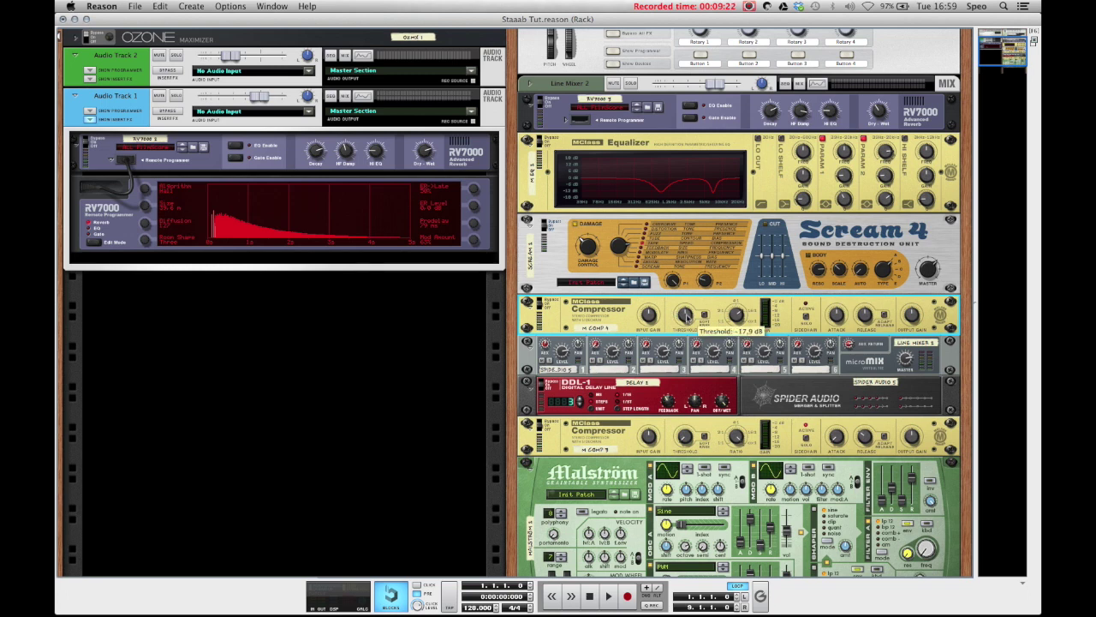
pyautogui.scroll(-2, 687, 329)
pyautogui.moveTo(840, 321)
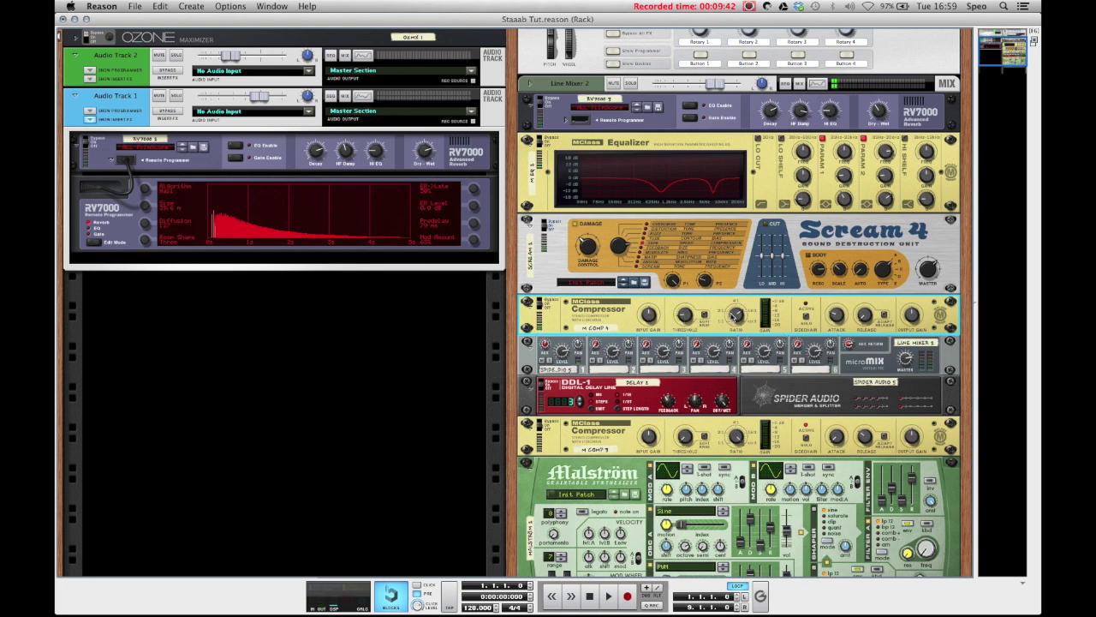
pyautogui.moveTo(735, 315); pyautogui.dragTo(734, 314)
# - Scroll the rack down toward the Malström
pyautogui.scroll(1, 480, 291)
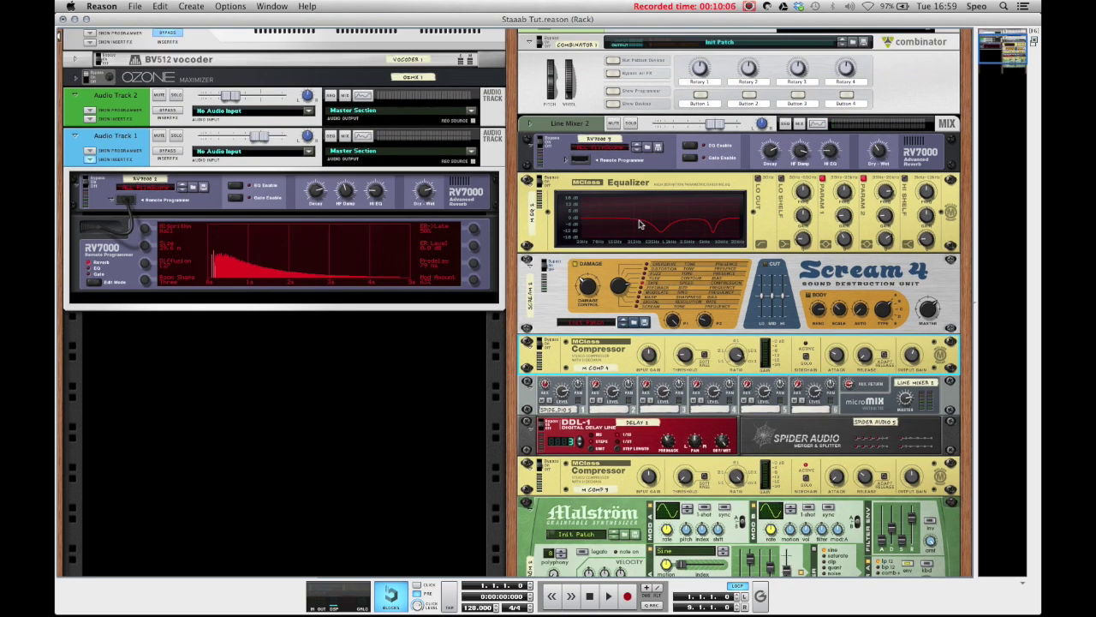
pyautogui.scroll(-5, 636, 212)
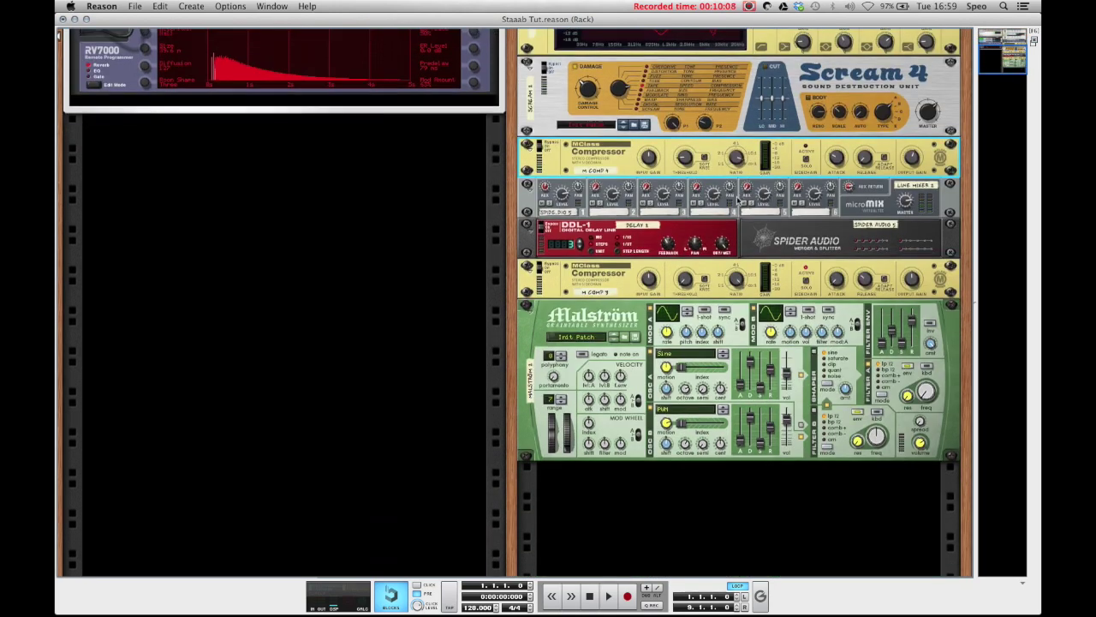
pyautogui.scroll(5, 587, 208)
pyautogui.scroll(-1, 586, 208)
pyautogui.scroll(-3, 688, 339)
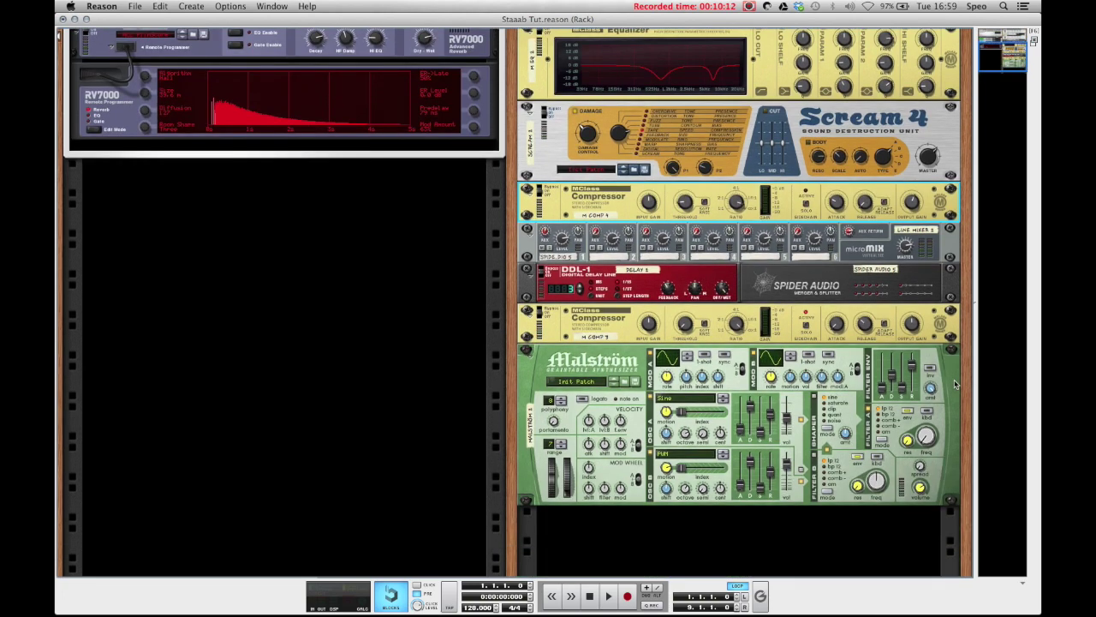
# - In the sequencer, move the chord and Filter Env Amount clips from Malström 1 onto Malström 2
pyautogui.press('F7')
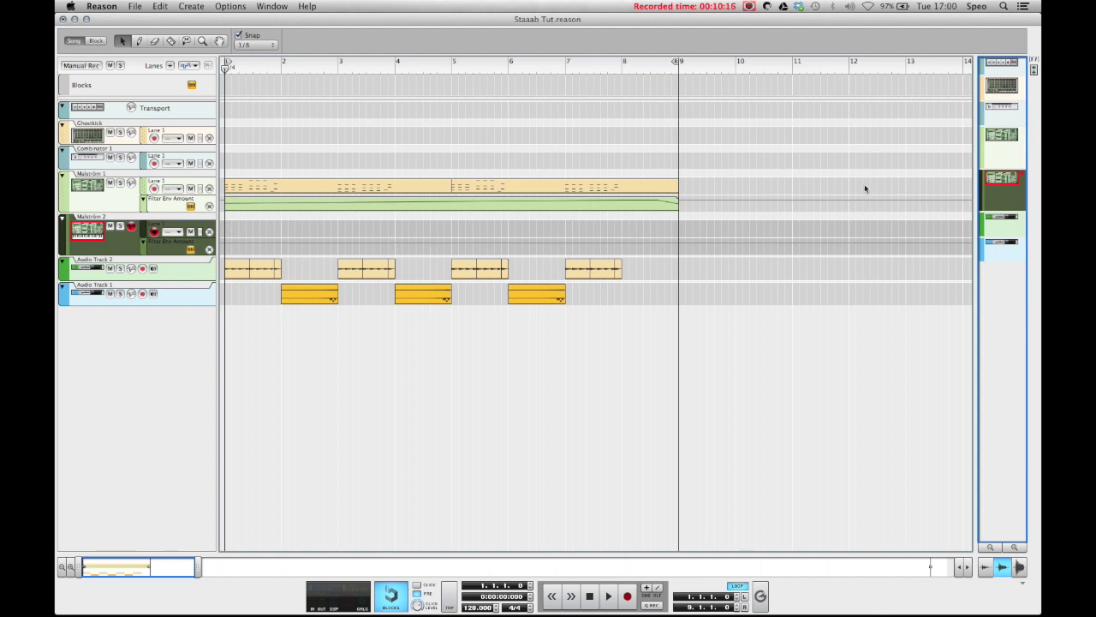
pyautogui.moveTo(827, 178); pyautogui.dragTo(259, 231)
pyautogui.click(331, 175)
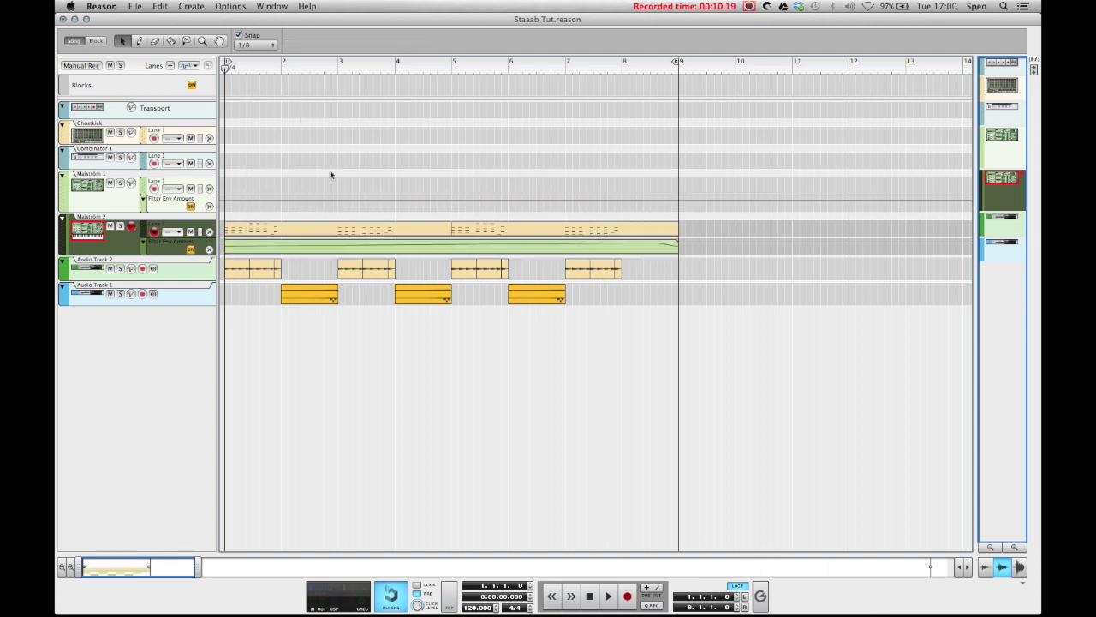
pyautogui.click(354, 248)
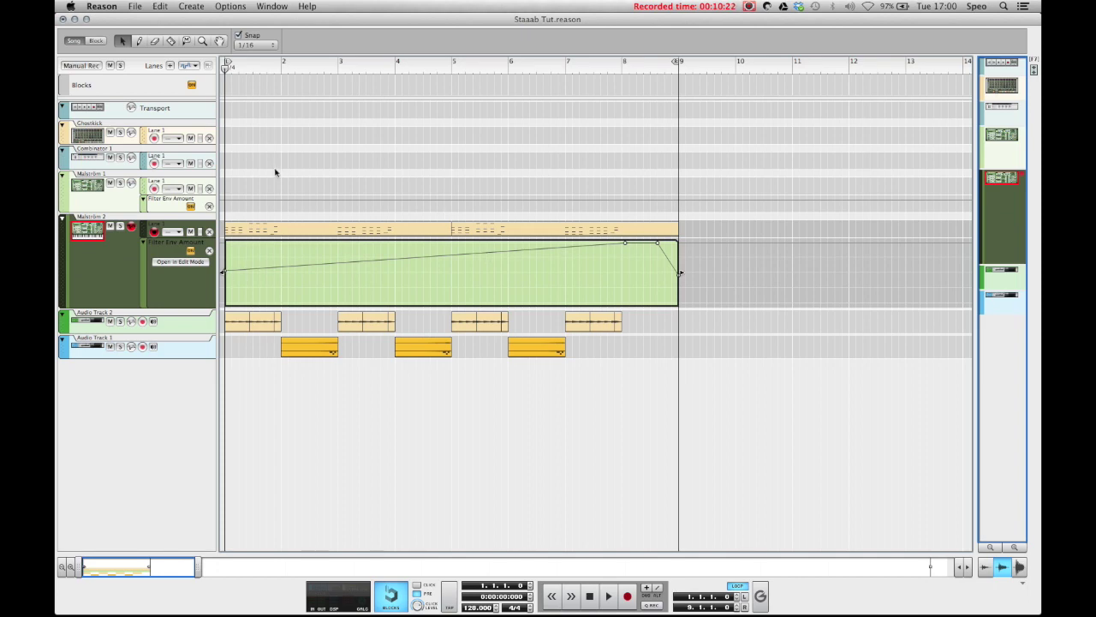
pyautogui.click(275, 172)
pyautogui.click(282, 228)
# - Open the first chord clip on Malström 2 and inspect its notes in the editor
pyautogui.doubleClick(281, 228)
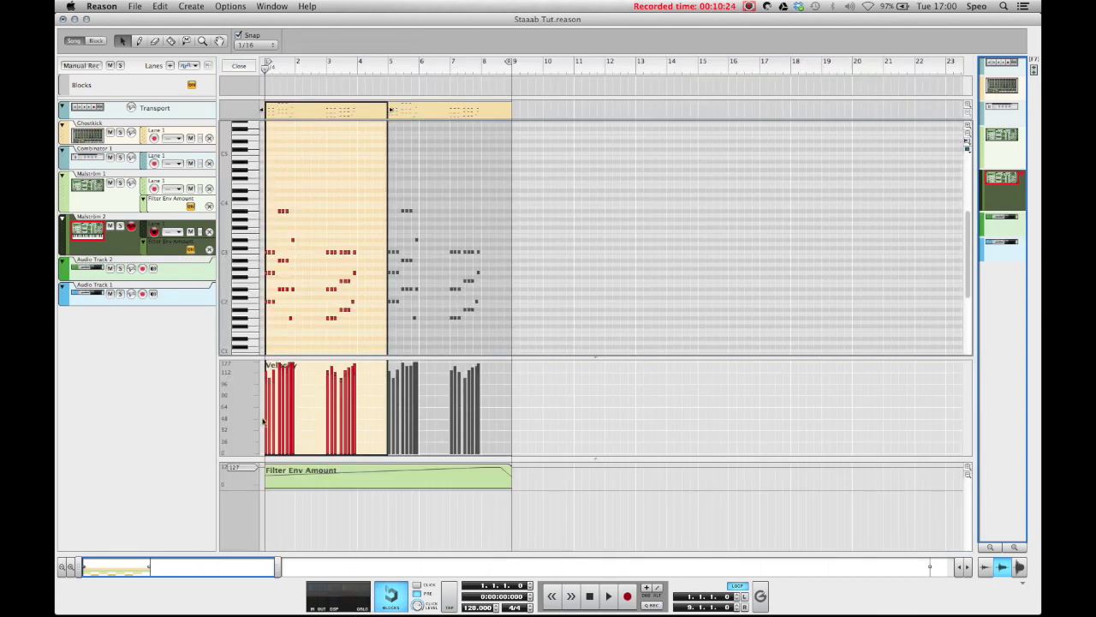
pyautogui.moveTo(274, 566); pyautogui.dragTo(110, 566)
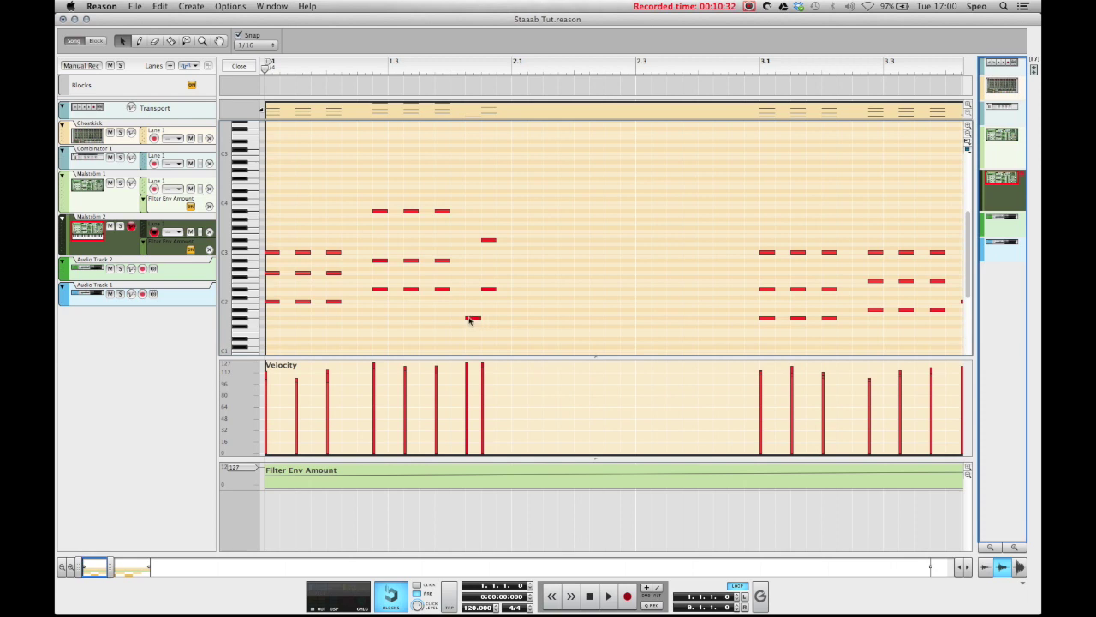
pyautogui.click(334, 300)
pyautogui.click(297, 199)
pyautogui.click(239, 66)
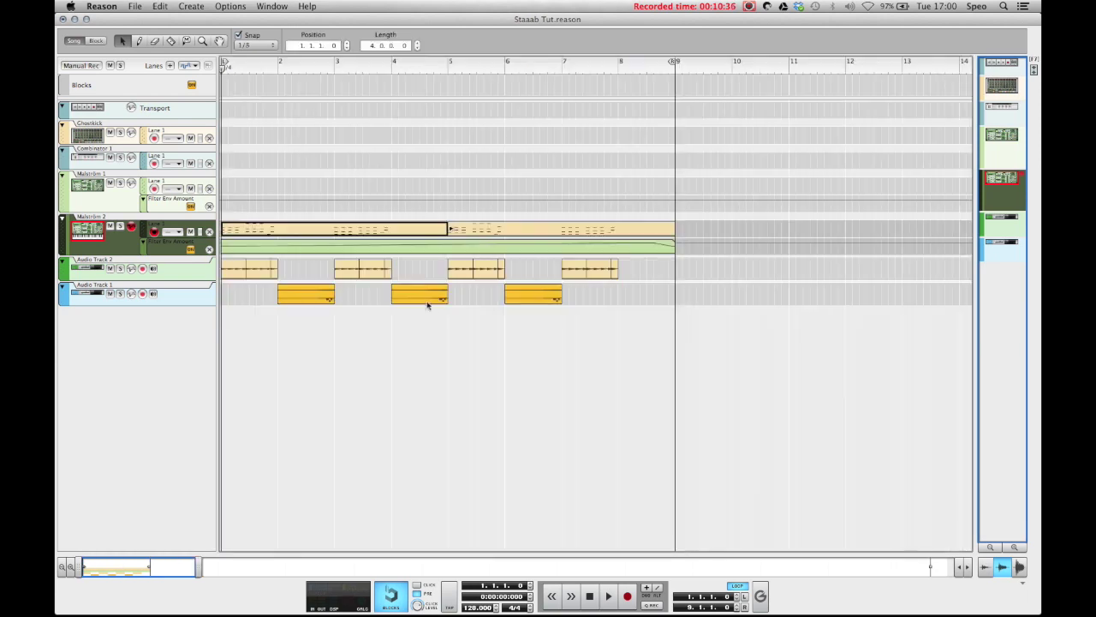
# - Play the song and raise Line Mixer 2's fader from 0.00 to 3.64 dB
pyautogui.press('space')
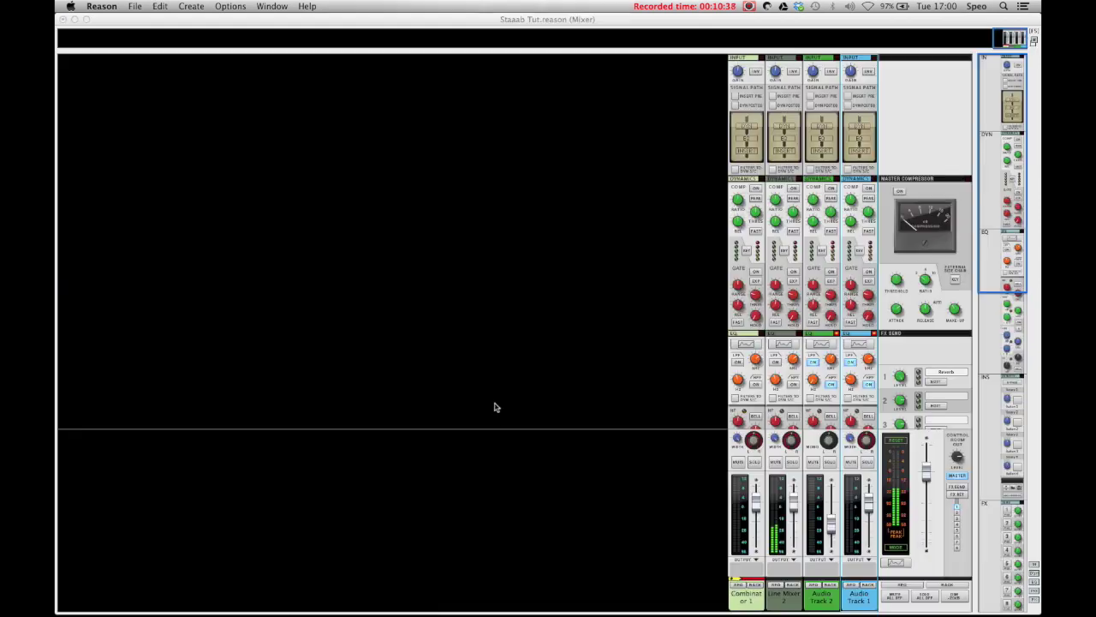
pyautogui.press('F5')
pyautogui.moveTo(795, 512); pyautogui.dragTo(793, 501)
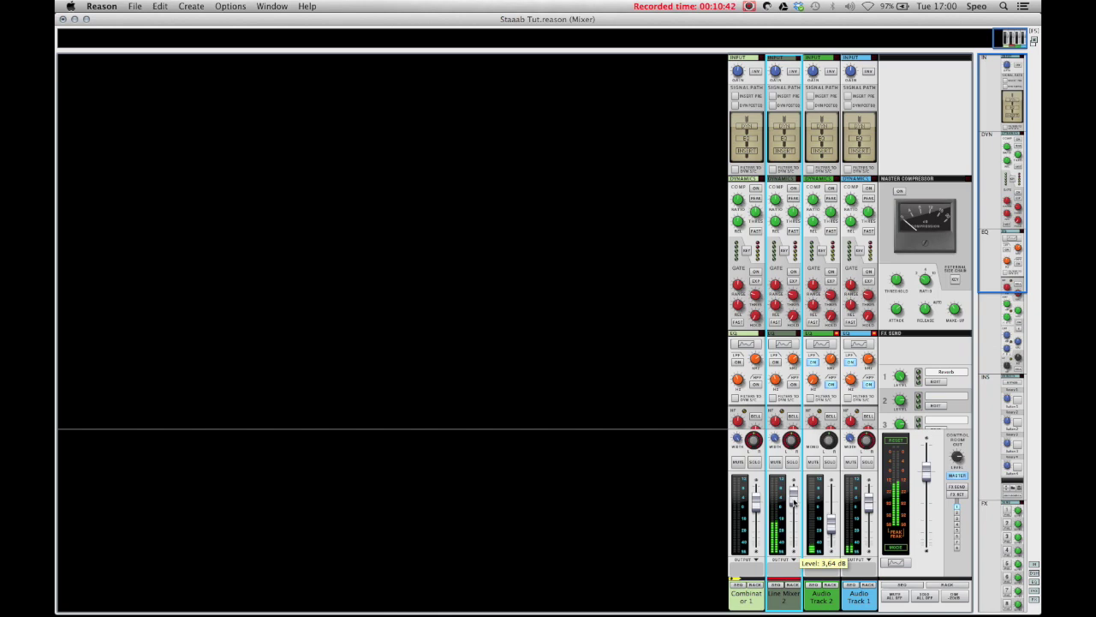
# - Set the Scream 4's Cut Hi slider to 26 in the rack
pyautogui.press('F6')
pyautogui.scroll(2, 775, 325)
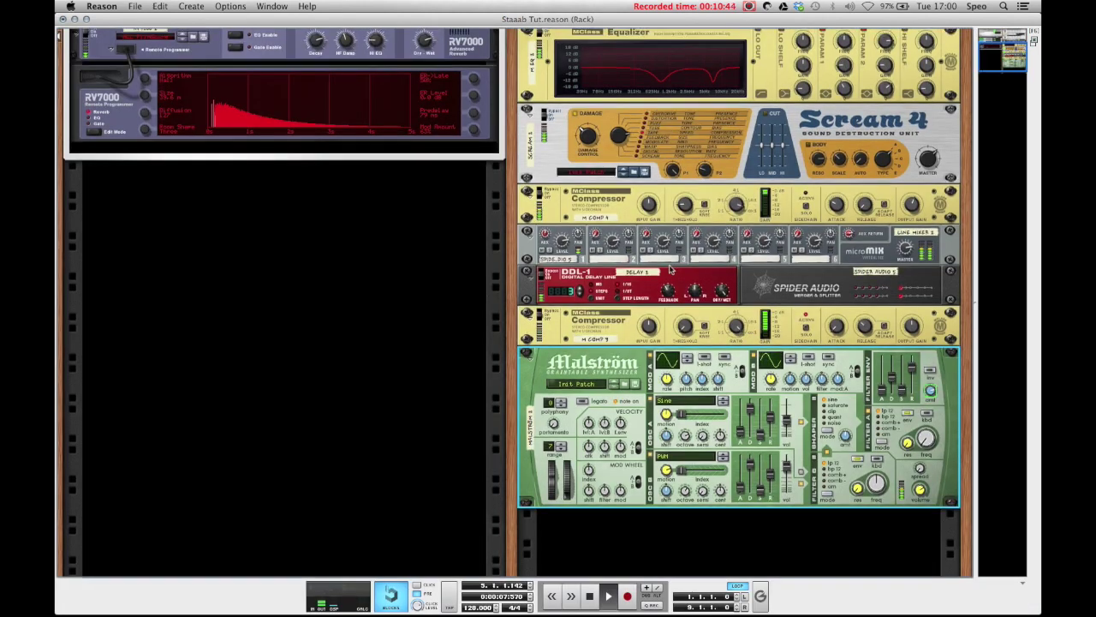
pyautogui.click(782, 171)
pyautogui.scroll(3, 782, 171)
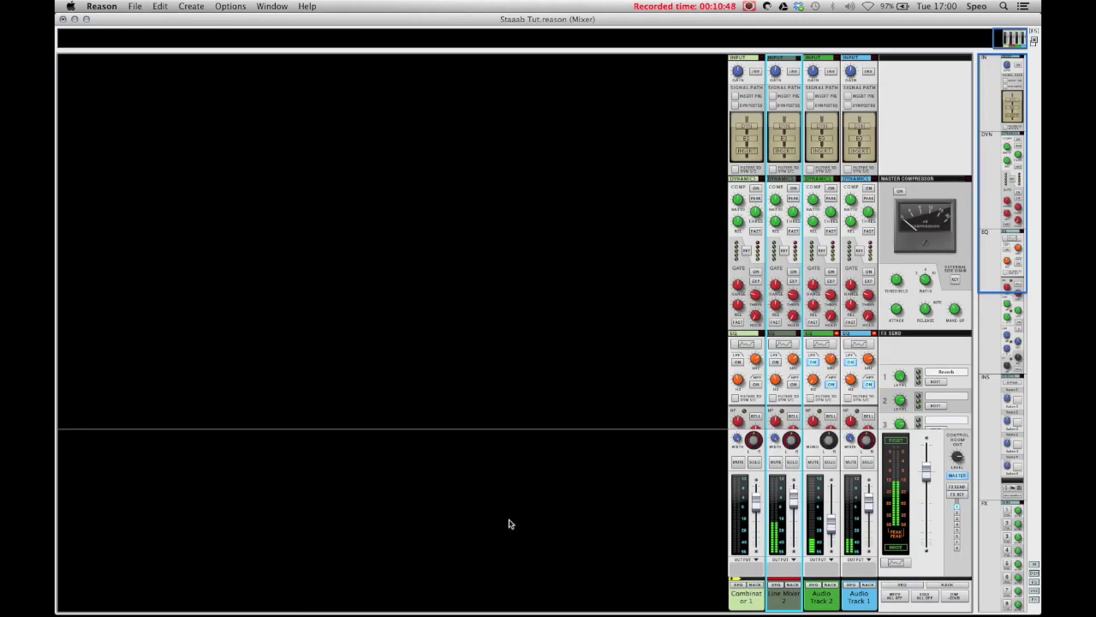
pyautogui.press('F5')
pyautogui.moveTo(793, 512)
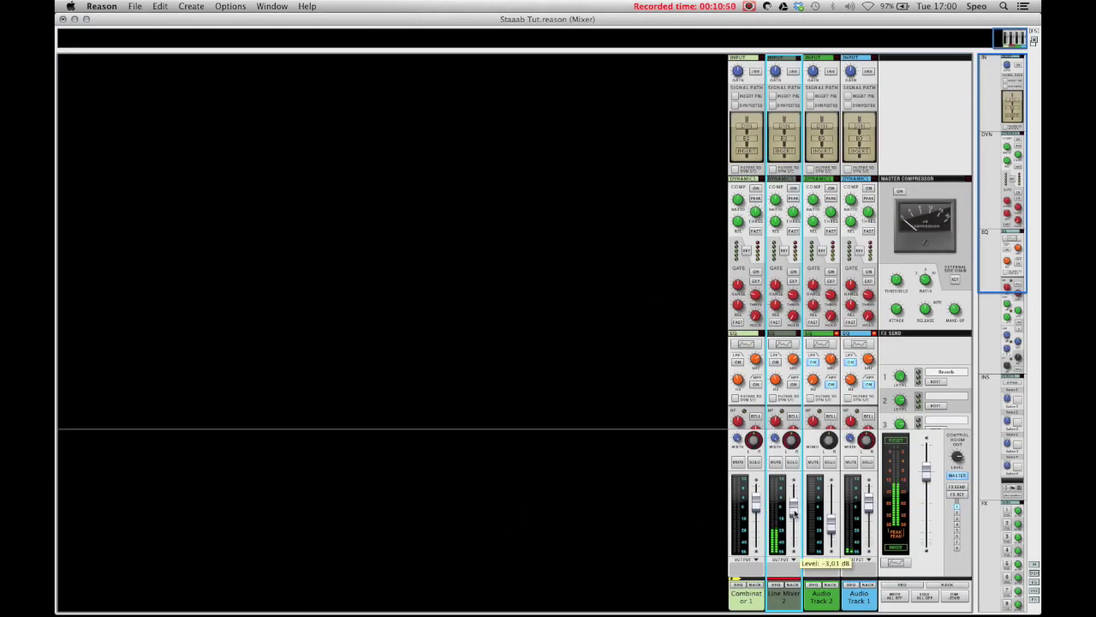
pyautogui.press('F7')
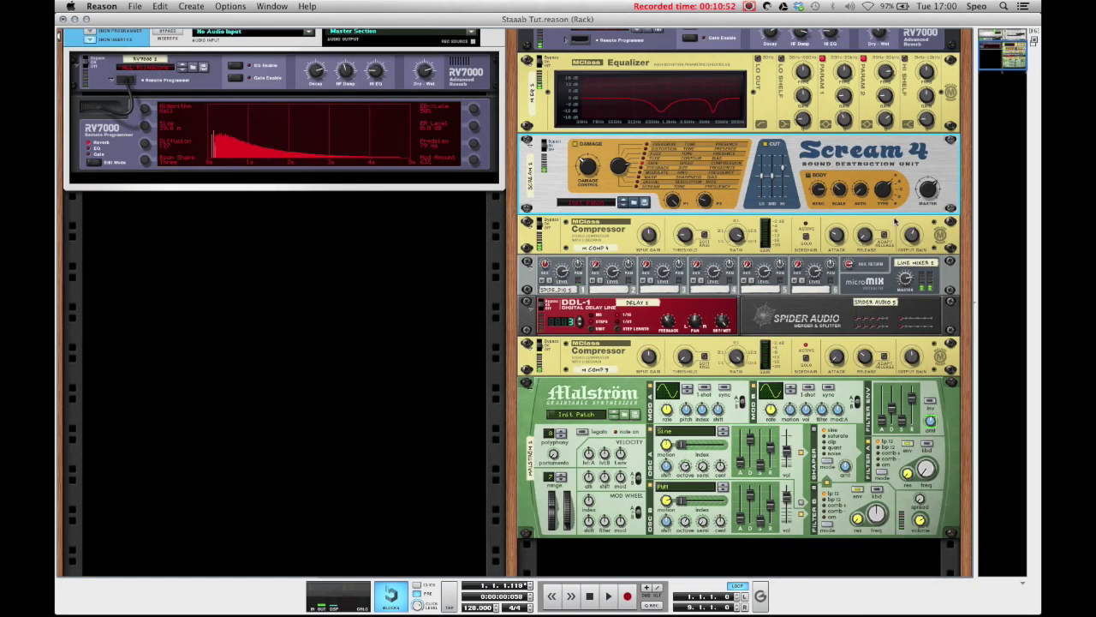
pyautogui.scroll(2, 797, 211)
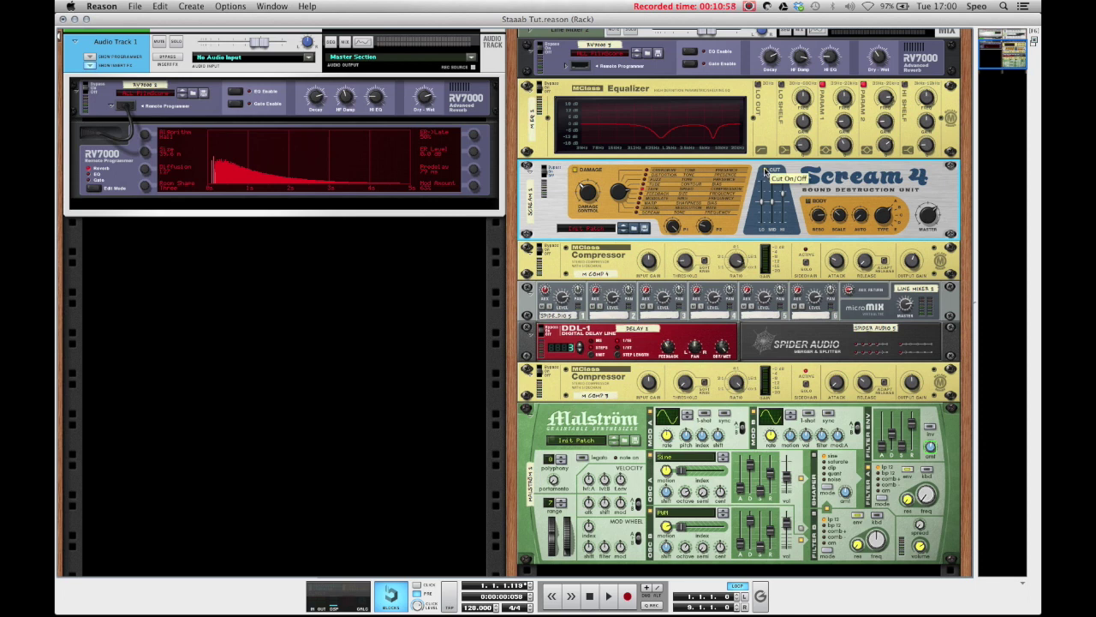
pyautogui.moveTo(784, 199); pyautogui.dragTo(784, 199)
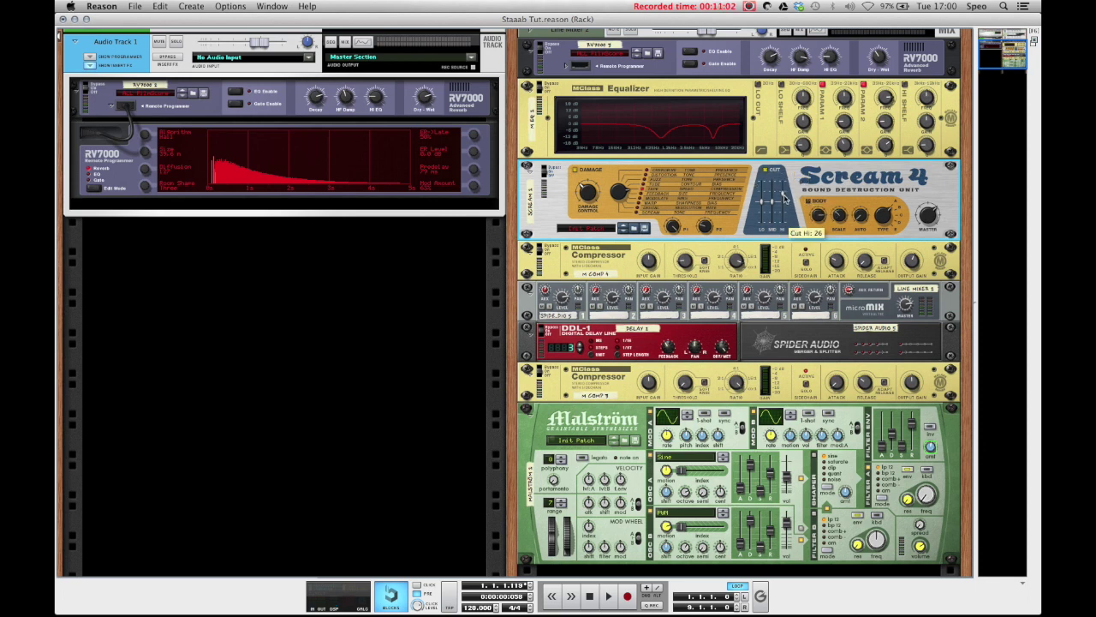
# - Audition the chain, checking the Equalizer and compressor, then return to the sequencer
pyautogui.press('super+t')
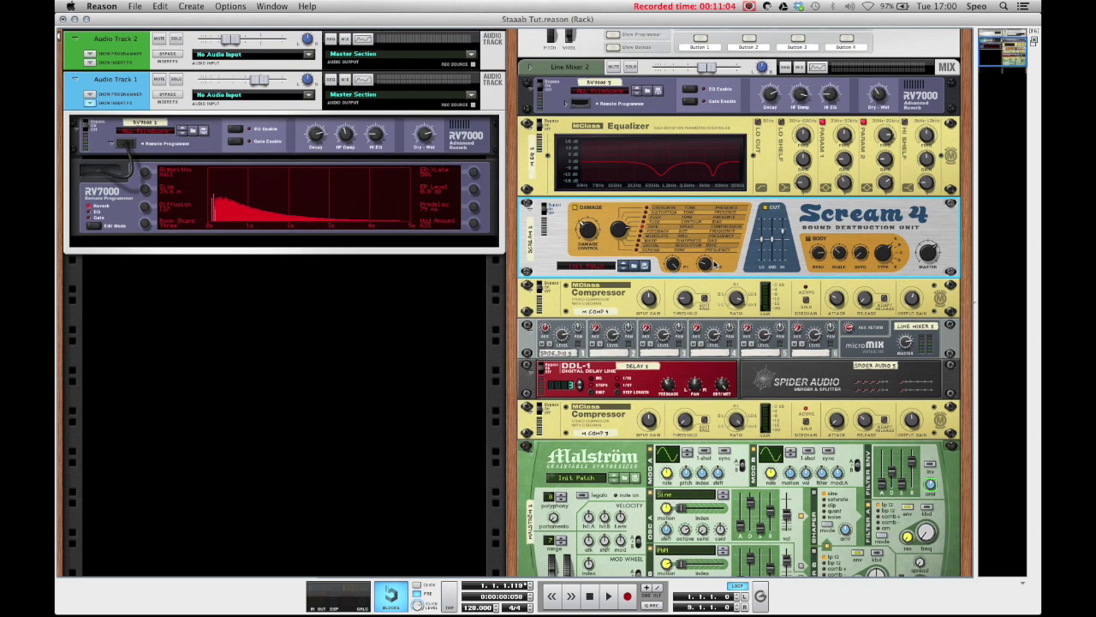
pyautogui.press('space')
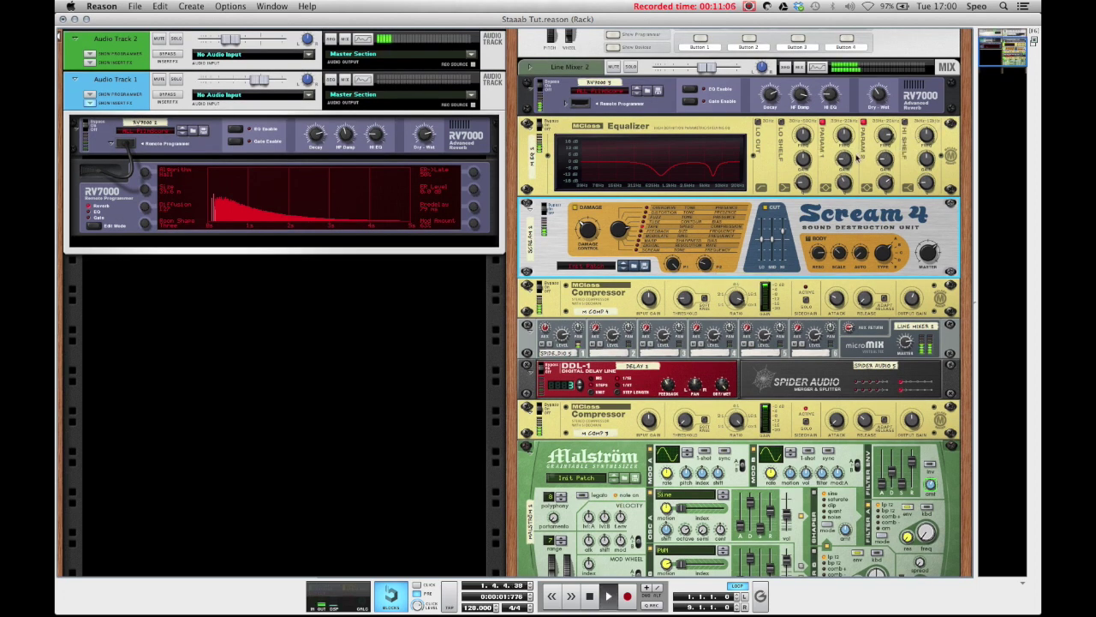
pyautogui.click(884, 161)
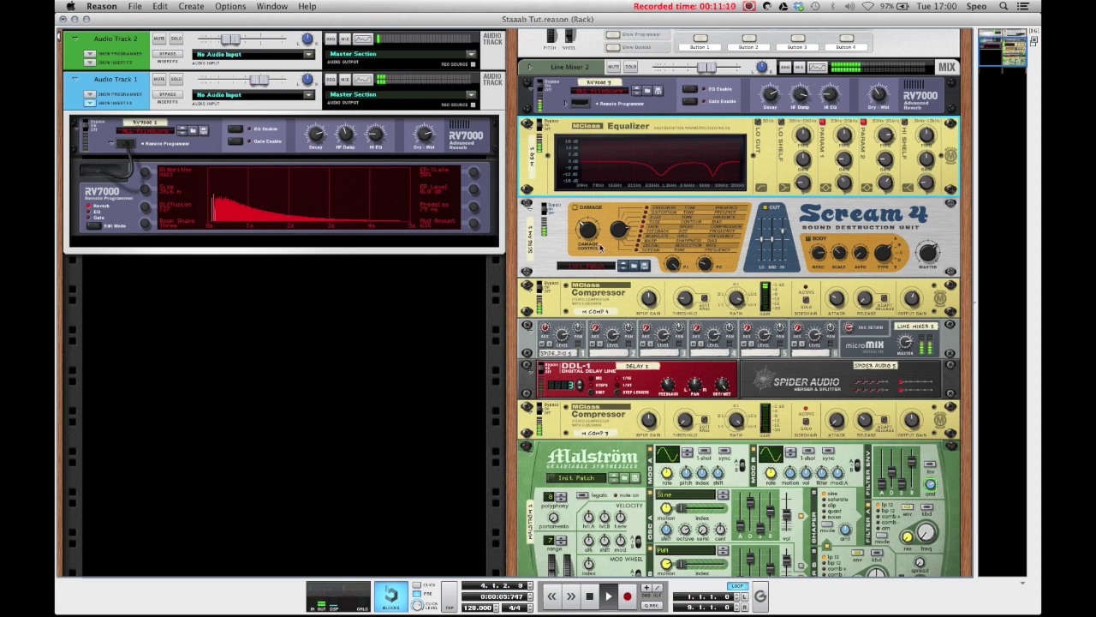
pyautogui.click(739, 299)
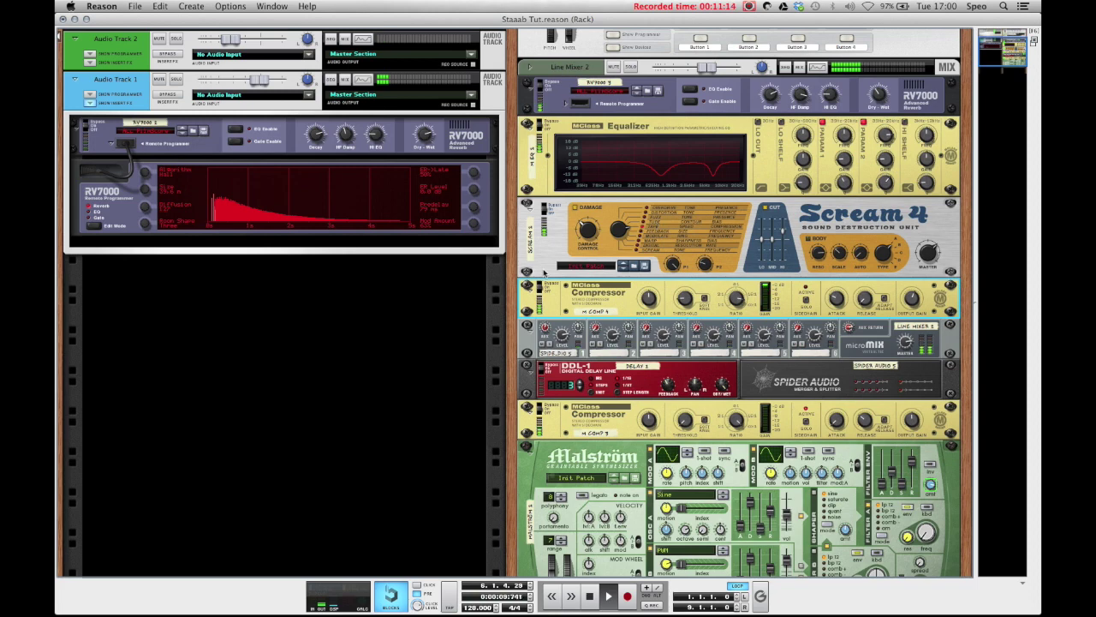
pyautogui.press('F7')
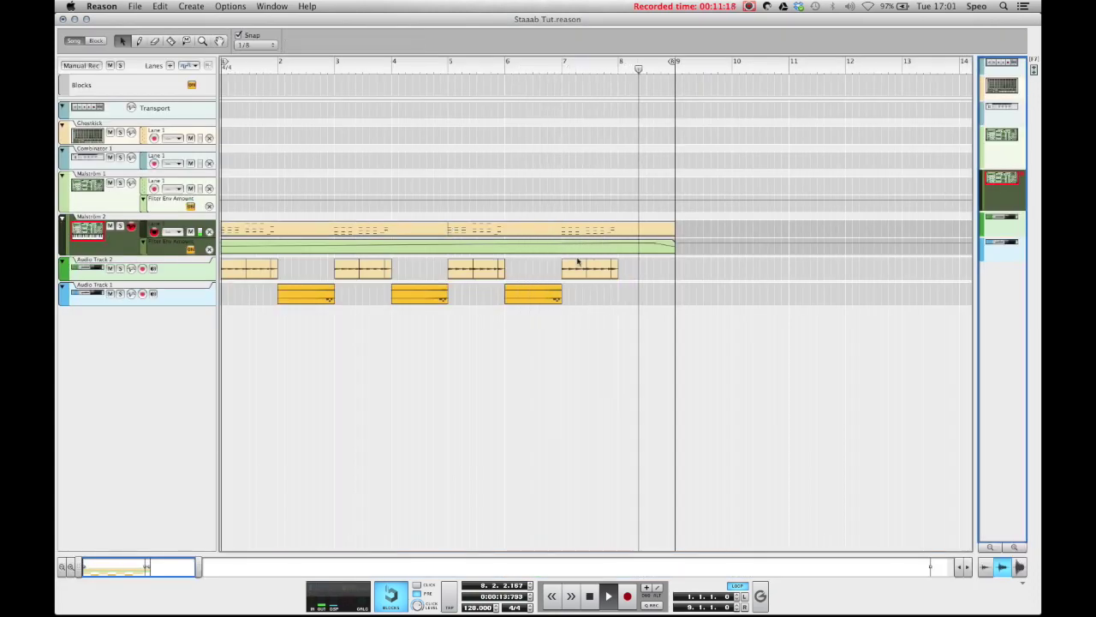
# - Stop playback and rewind the song to bar 1
pyautogui.press('space')
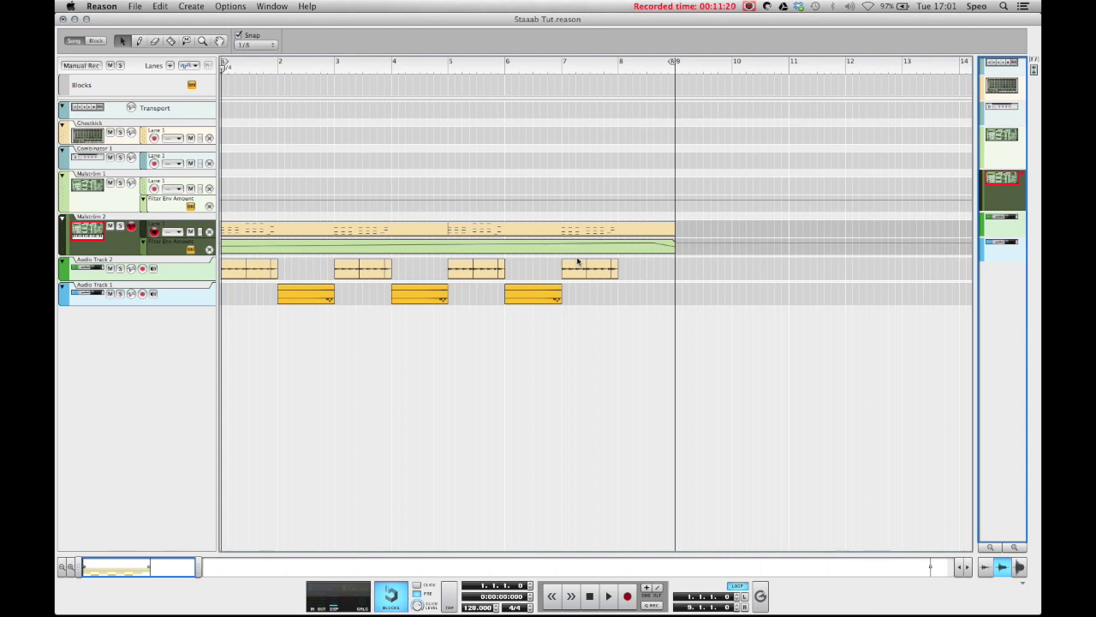